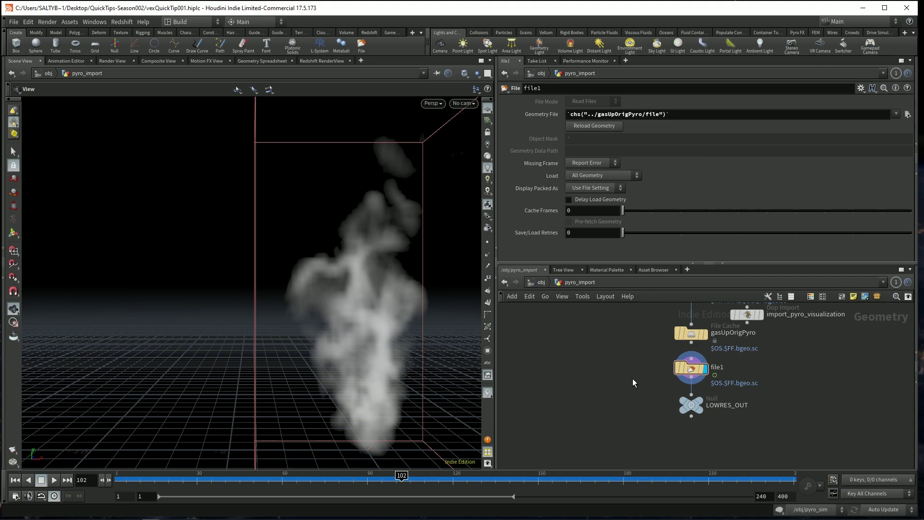
- Add a Convert node fed by file1 and set Convert To to VDB
middle_click(691, 369)
key("Tab")
type("convert")
key("Return")
left_click(608, 391)
left_click_drag(691, 384, 609, 381)
left_click(595, 126)
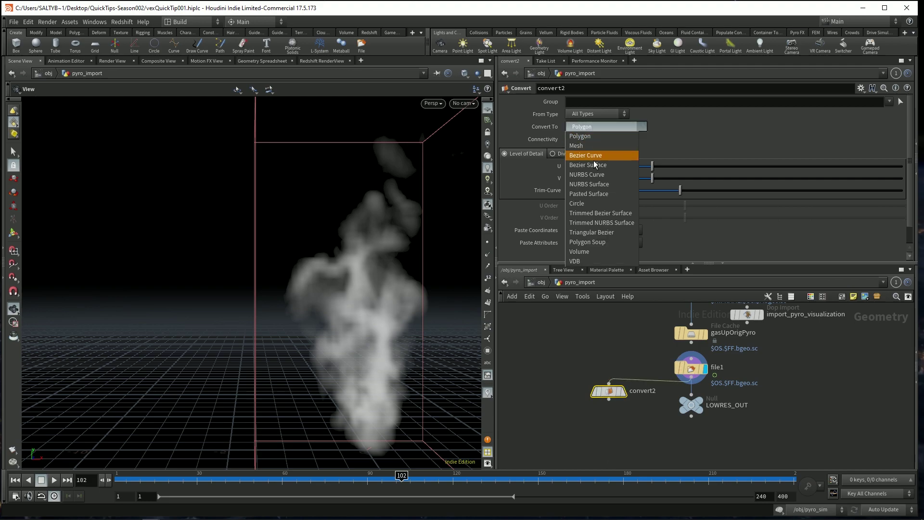
left_click(599, 262)
middle_click(616, 392)
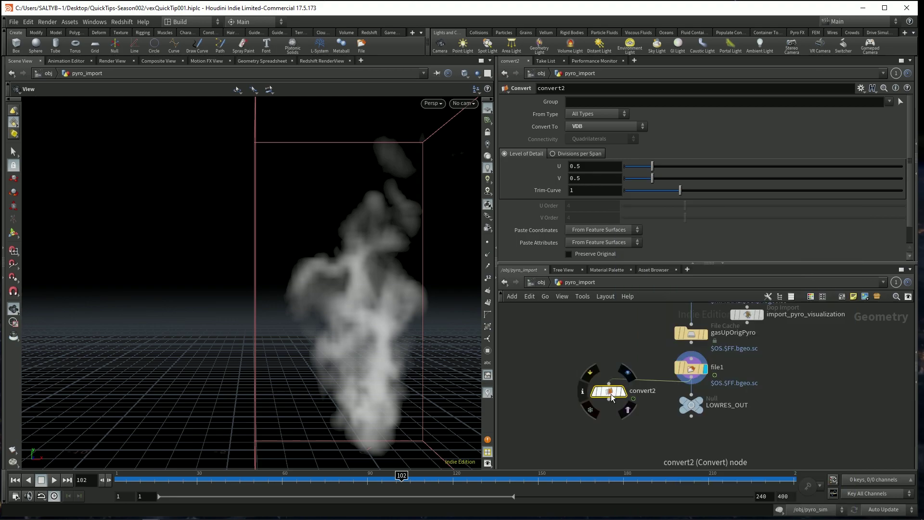
- Add a Retime node set By Speed at 0.5, output range end 400, input range end 200
key("Tab")
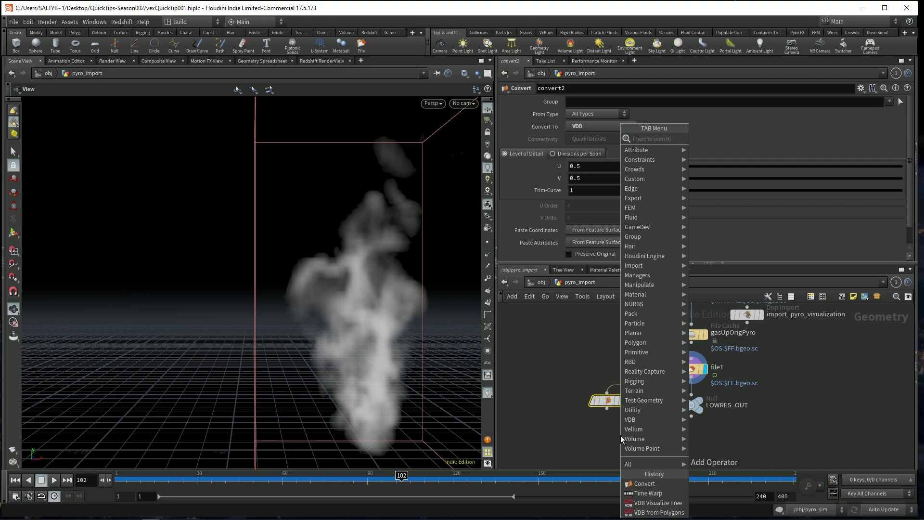
type("retime")
key("Return")
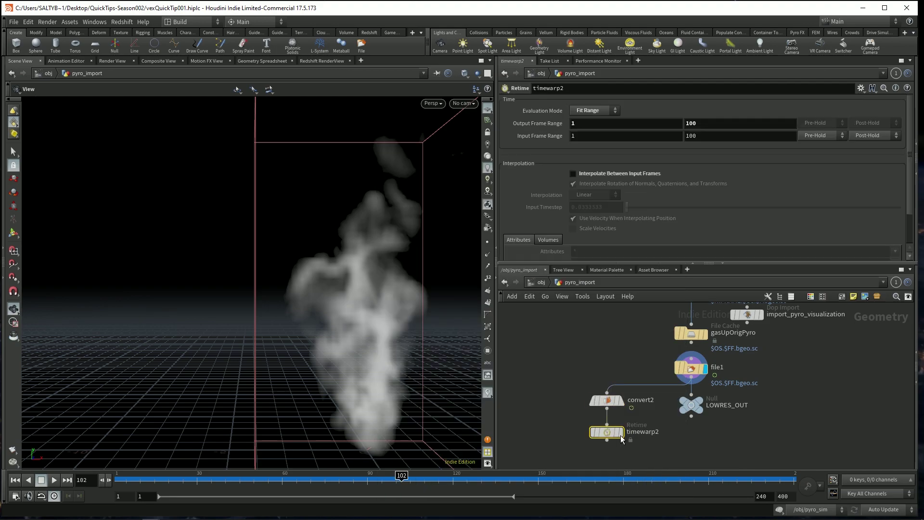
left_click(591, 112)
left_click(588, 139)
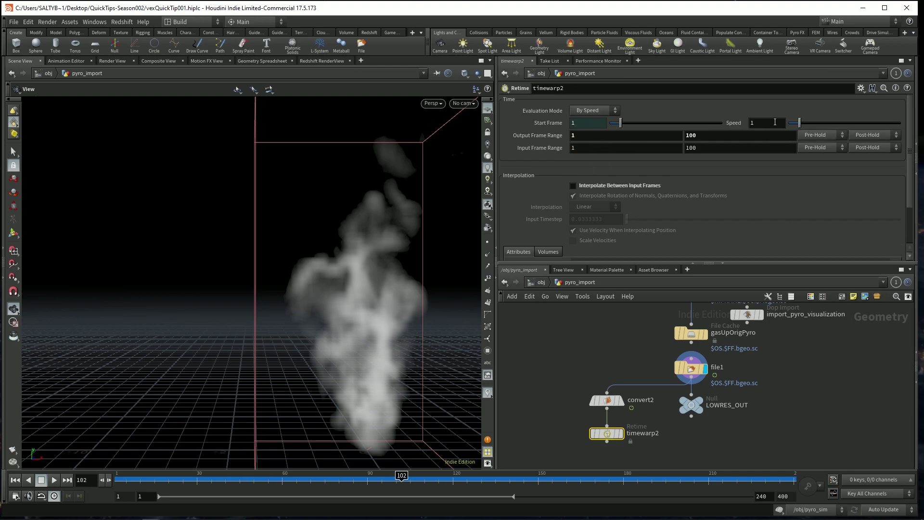
left_click(775, 122)
key("Return")
type("400")
key("Tab")
type("200")
key("Return")
- Display timewarp2 and scrub the timeline to preview the slowed smoke
left_click(185, 476)
left_click_drag(185, 476, 376, 476)
left_click(620, 433)
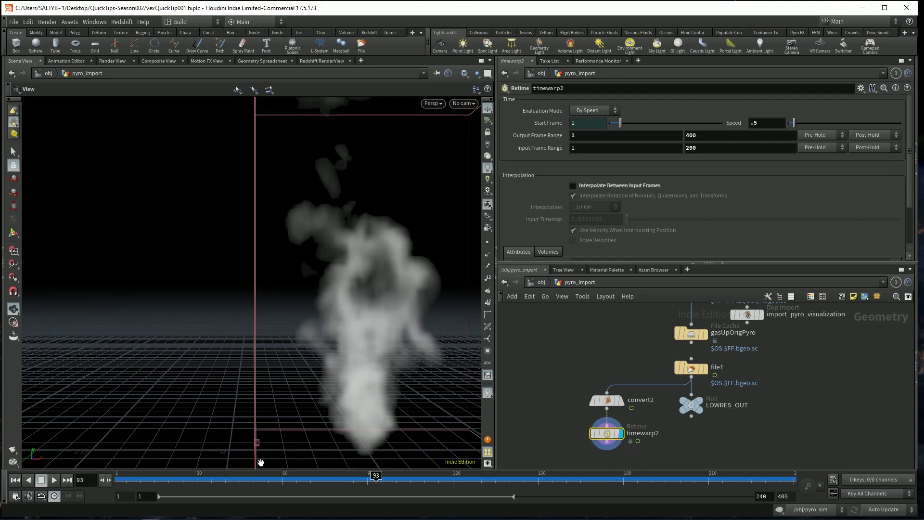
left_click_drag(173, 476, 484, 475)
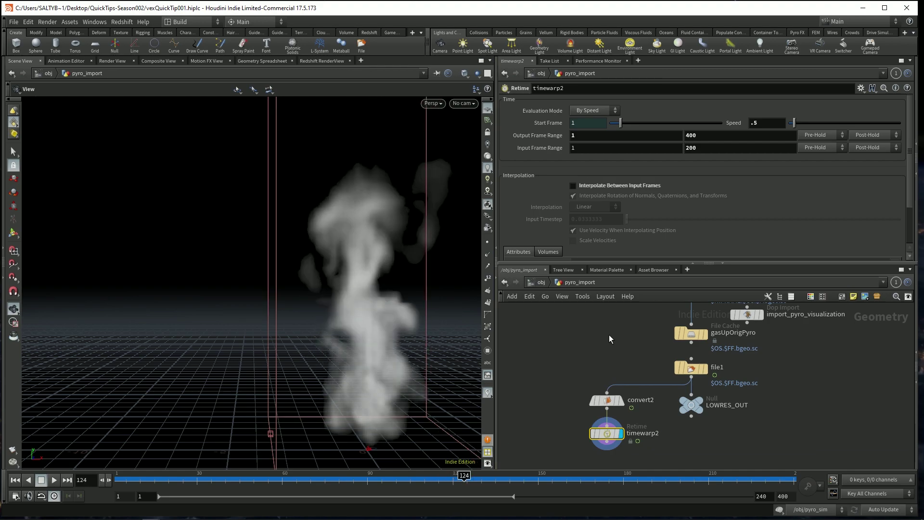
middle_click_drag(609, 333, 603, 354)
left_click_drag(610, 338, 716, 367)
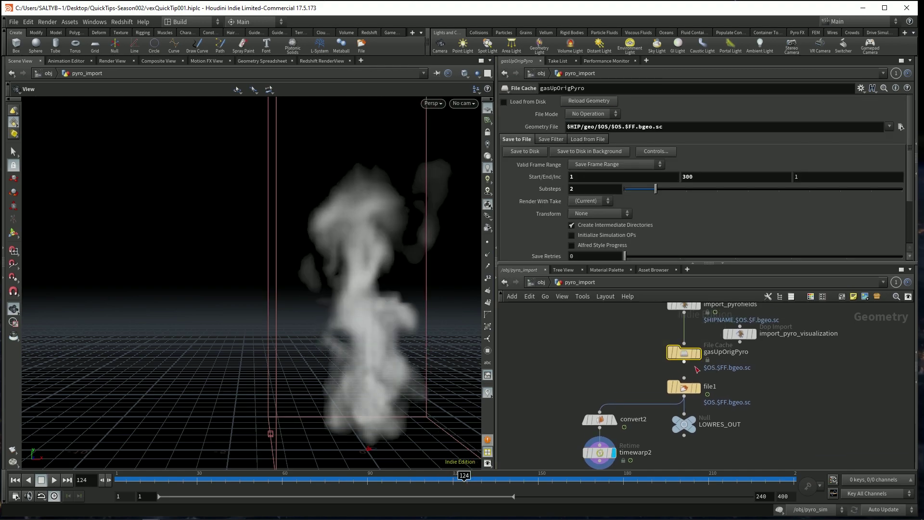
left_click(626, 126)
left_click(642, 127)
key("Return")
left_click(544, 284)
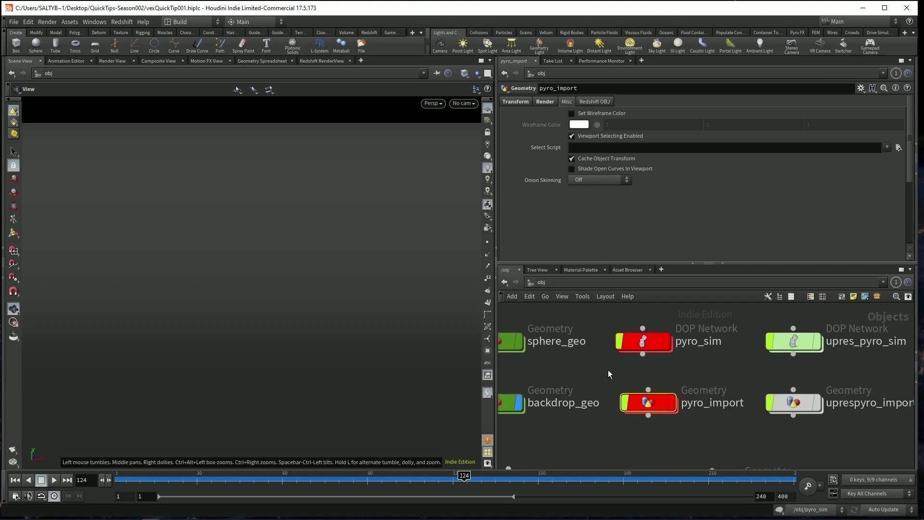
left_click(645, 341)
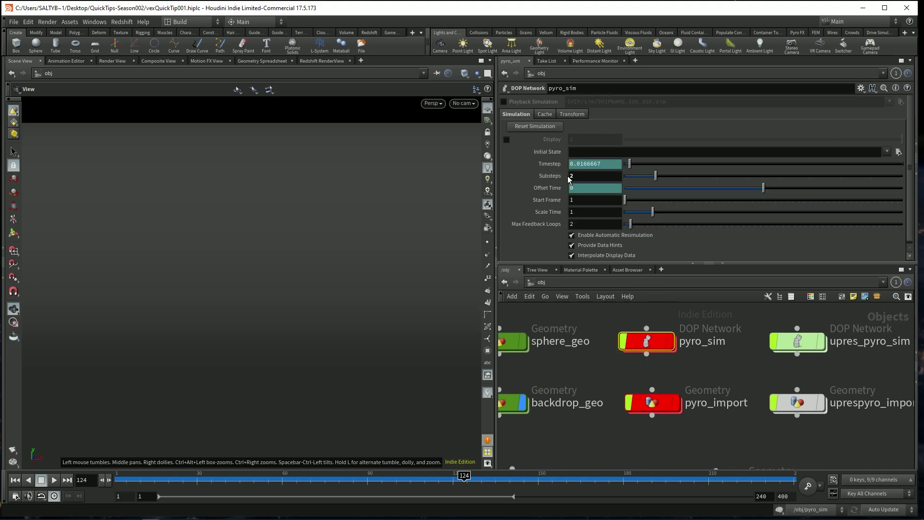
double_click(654, 402)
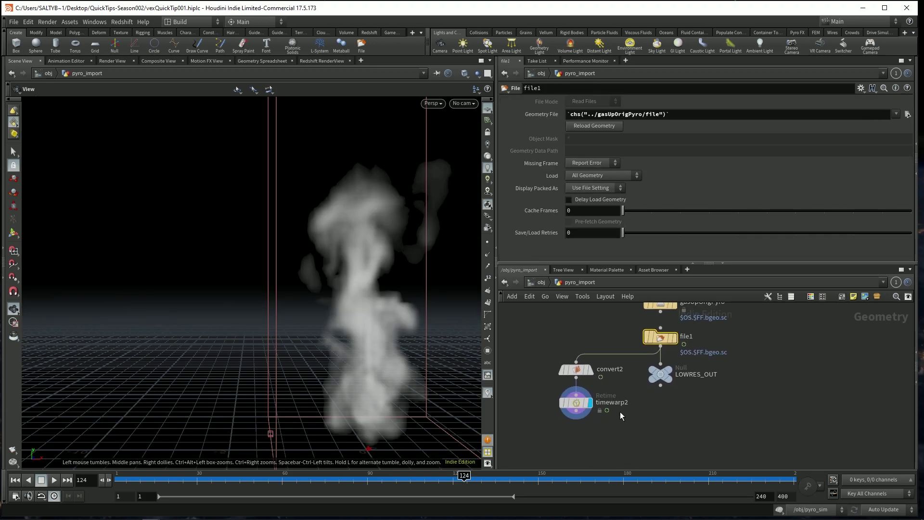
left_click(587, 409)
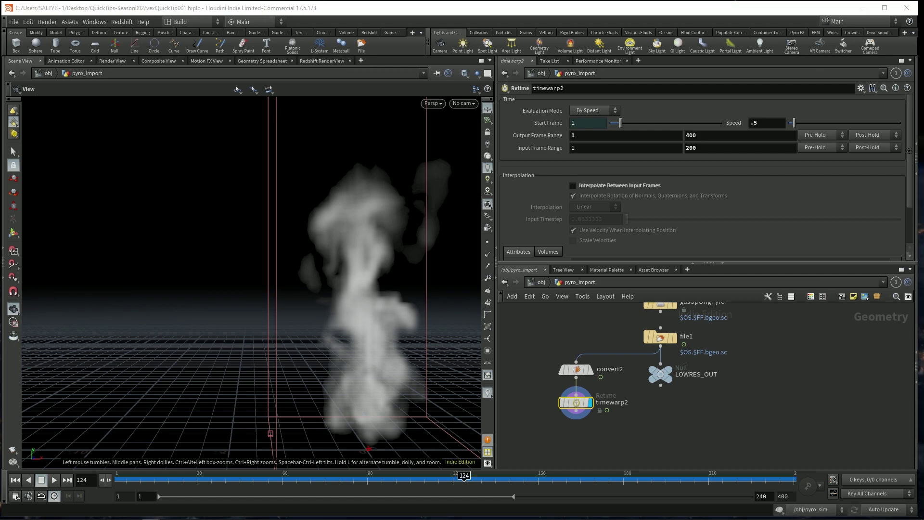
left_click_drag(580, 439, 615, 398)
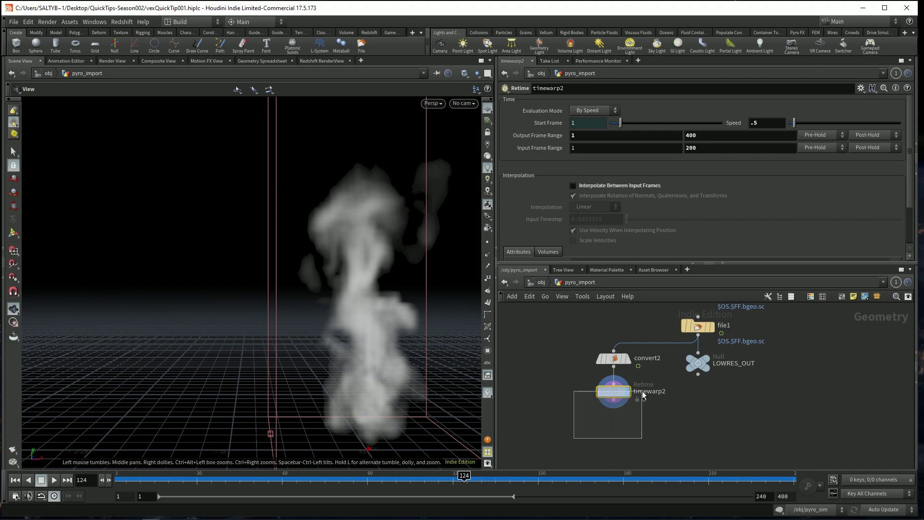
left_click_drag(641, 390, 647, 423)
key("Tab")
type("vdb vi")
key("Return")
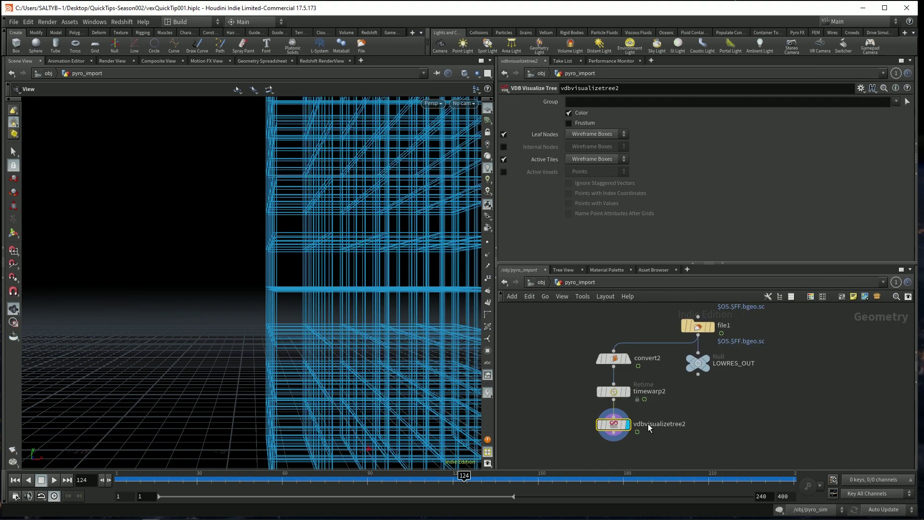
left_click(571, 427)
left_click_drag(571, 430, 544, 430)
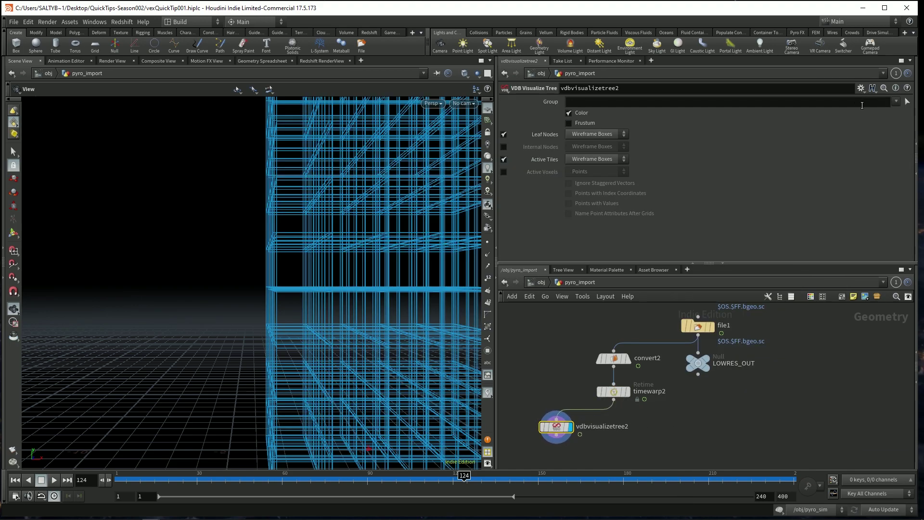
left_click(895, 101)
left_click(870, 128)
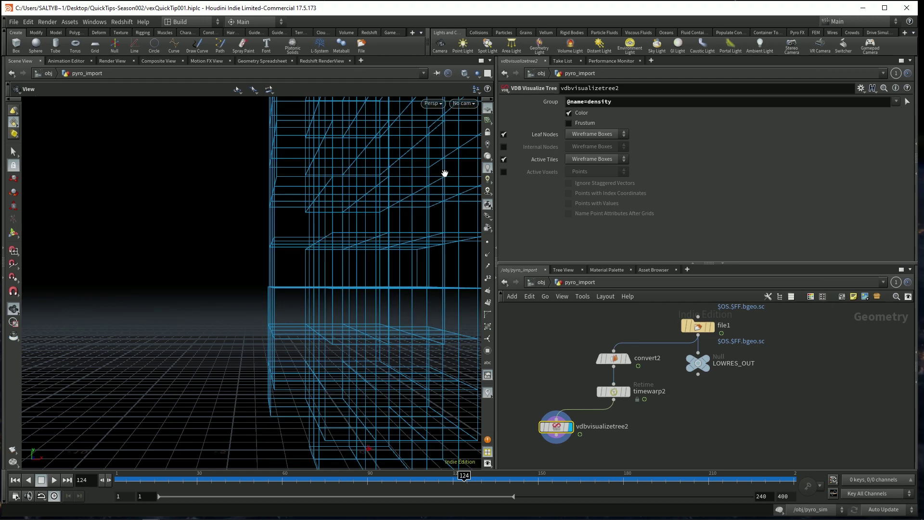
- Turn off Leaf Nodes and Active Tiles, and show Active Voxels as Points
left_click_drag(548, 382, 578, 451)
left_click(504, 135)
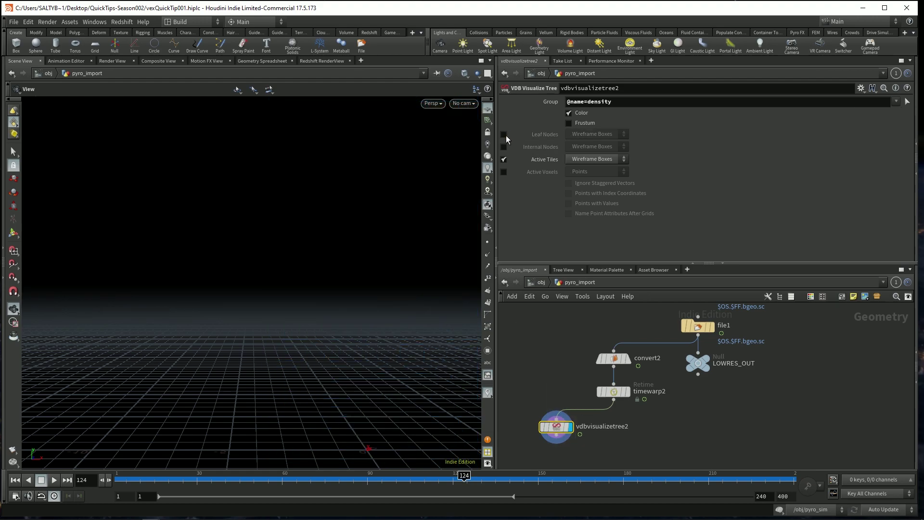
left_click(504, 160)
left_click(504, 172)
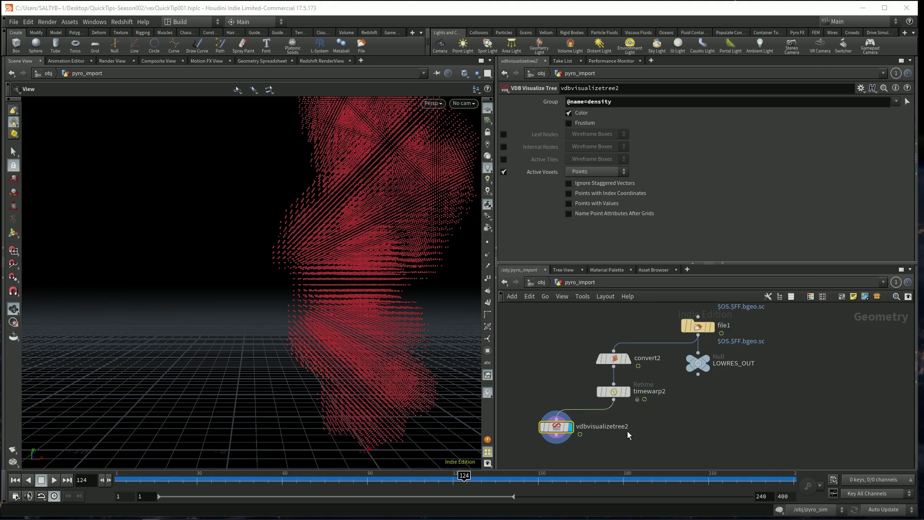
middle_click_drag(601, 464, 595, 437)
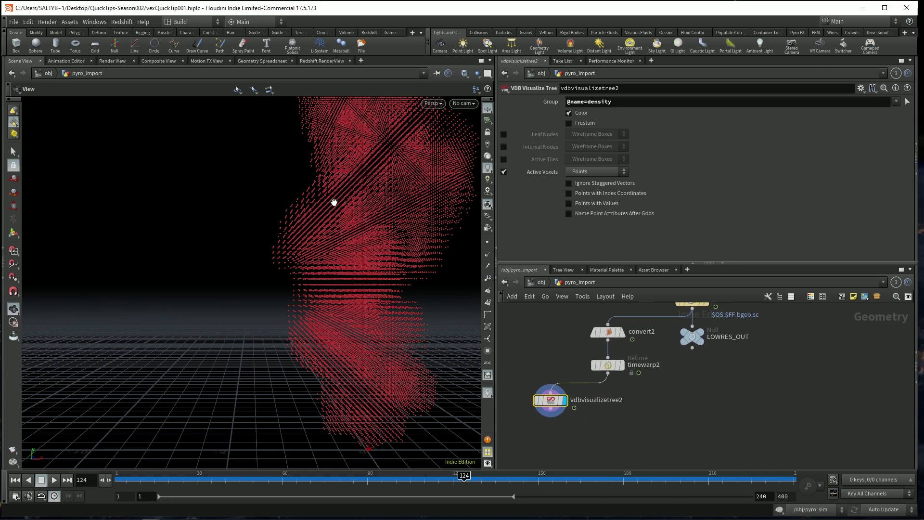
- Add an Attribute from Volume node fed by vdbvisualizetree2 and timewarp2
key("Tab")
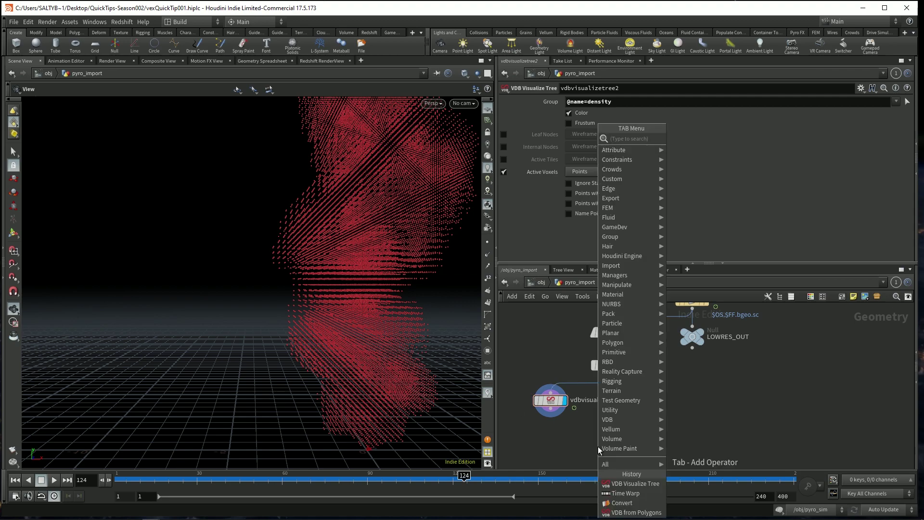
type("attrib from v")
key("Return")
left_click(598, 446)
mouse_move(547, 410)
left_mouse_down()
mouse_move(592, 440)
mouse_move(608, 373)
left_mouse_up()
left_click_drag(602, 450, 607, 444)
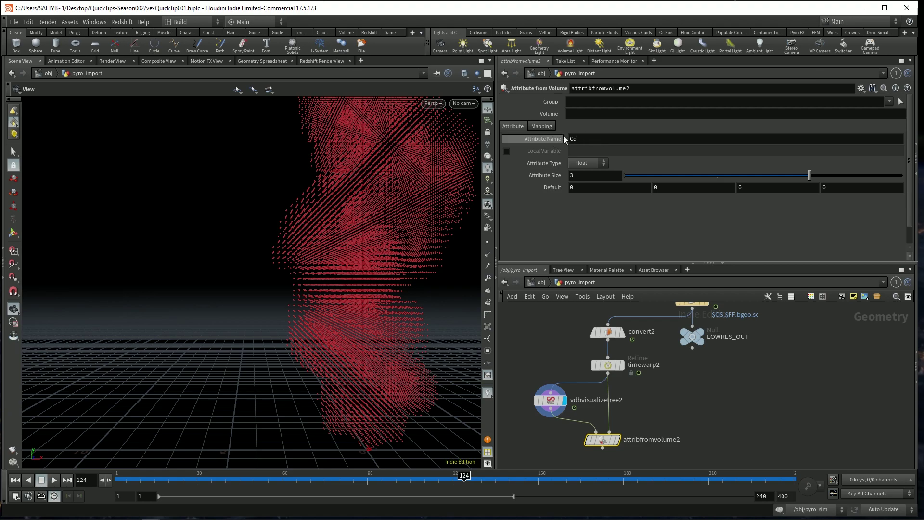
- Sample the density volume in attribfromvolume2 and display its coloured points
left_click(660, 114)
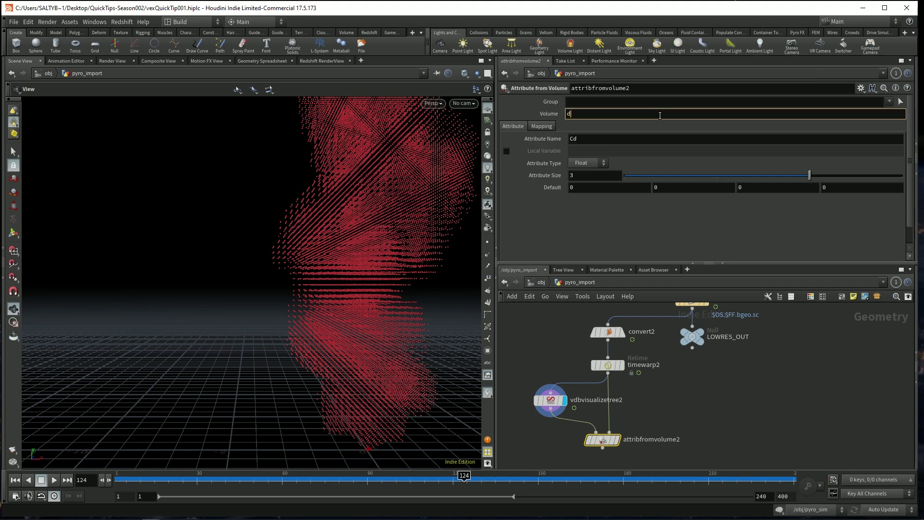
key("Return")
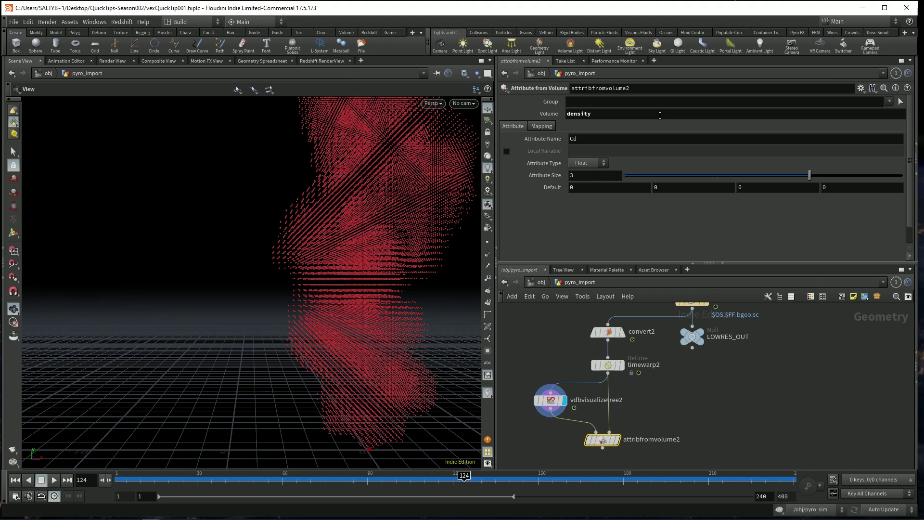
left_click(617, 440)
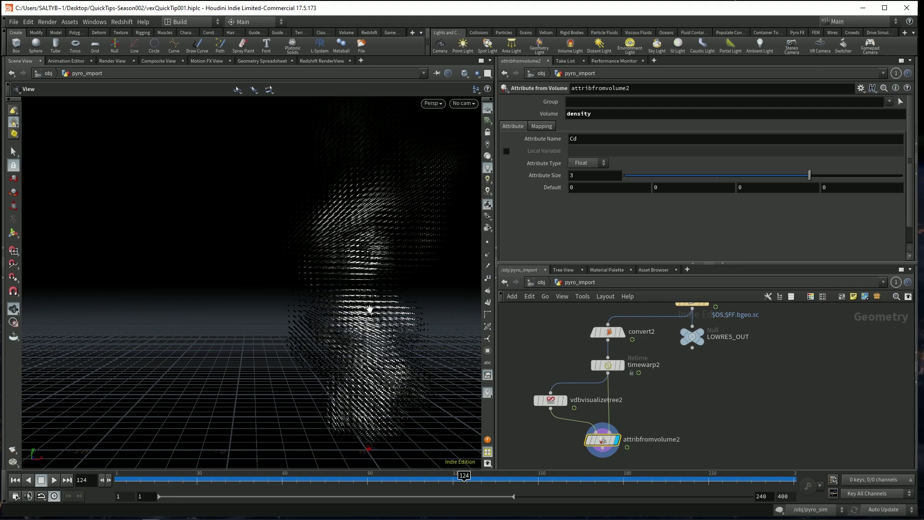
middle_click_drag(608, 469, 636, 436)
- Add a Copy to Points node below attribfromvolume2
middle_click_drag(583, 409, 609, 395)
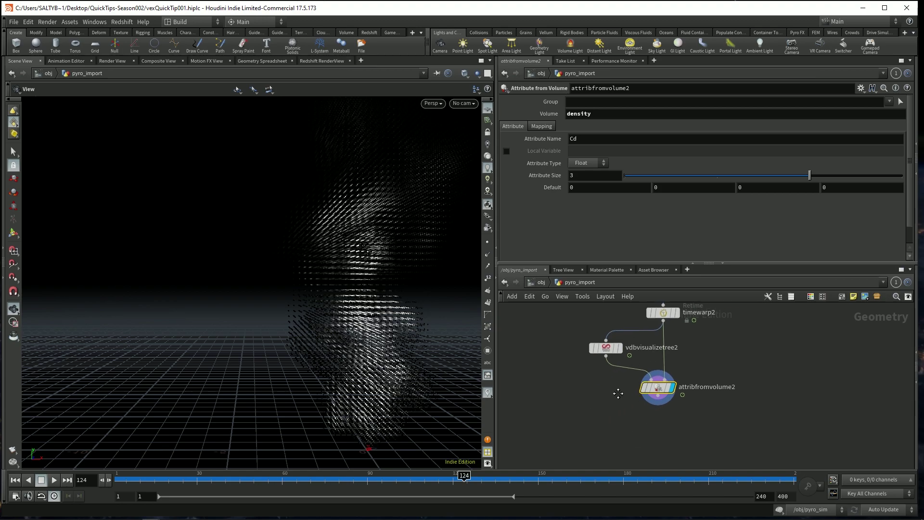
key("Tab")
type("copy to")
key("Return")
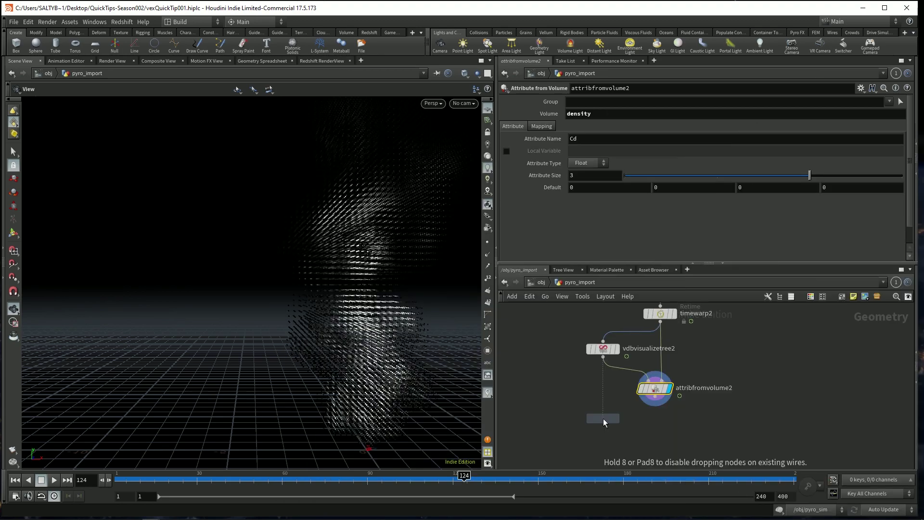
left_click(604, 417)
left_click_drag(604, 418, 604, 431)
- Add box1, wire it into copytopoints2's first input, and display copytopoints2
key("Tab")
type("box")
key("Return")
left_click(559, 370)
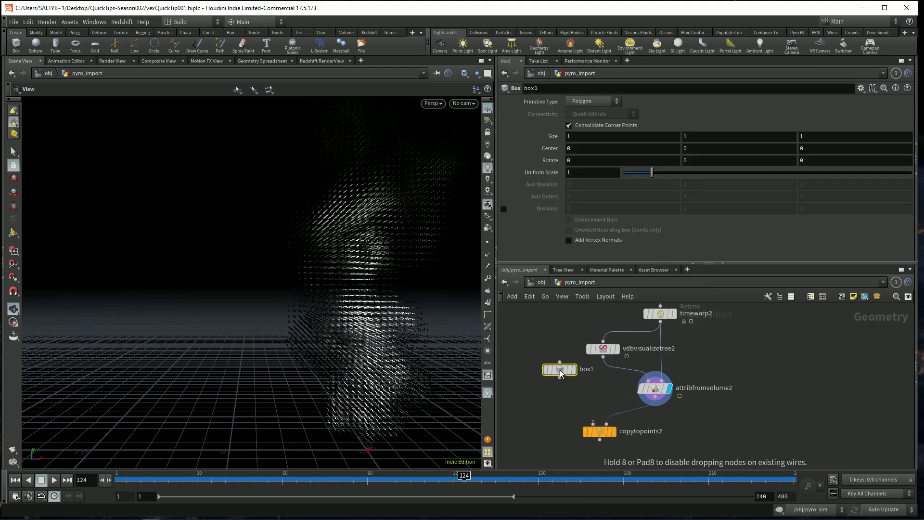
left_click_drag(560, 378, 592, 422)
left_click(611, 431)
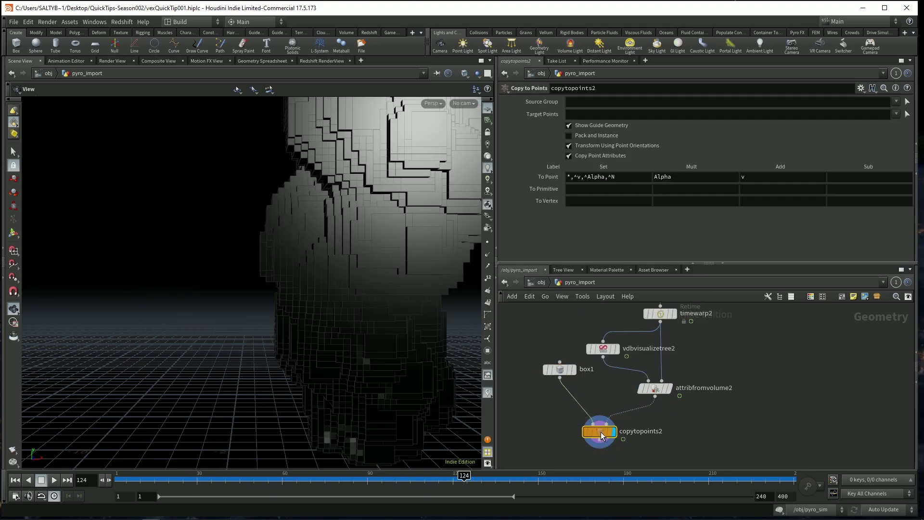
left_click_drag(550, 371, 523, 390)
left_click_drag(597, 431, 595, 445)
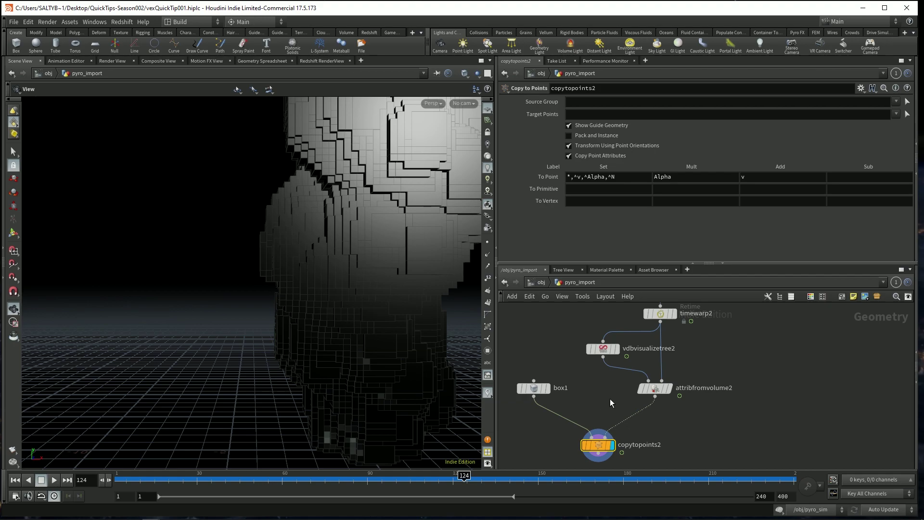
key("Tab")
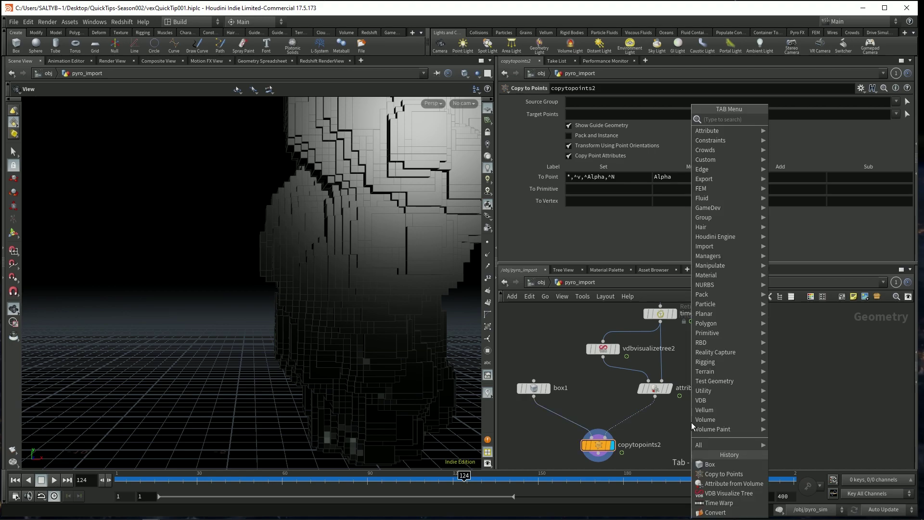
type("point wr")
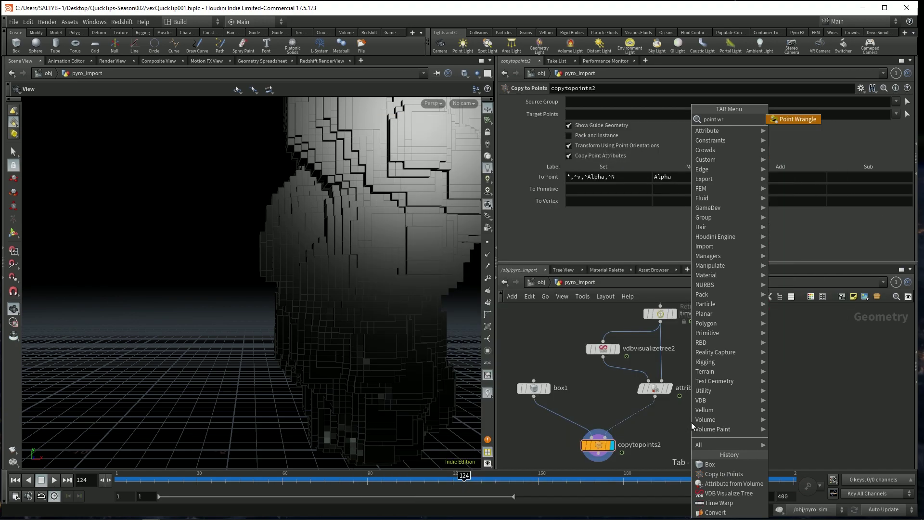
key("Return")
left_click(635, 423)
left_click_drag(636, 423, 656, 422)
left_click(669, 422)
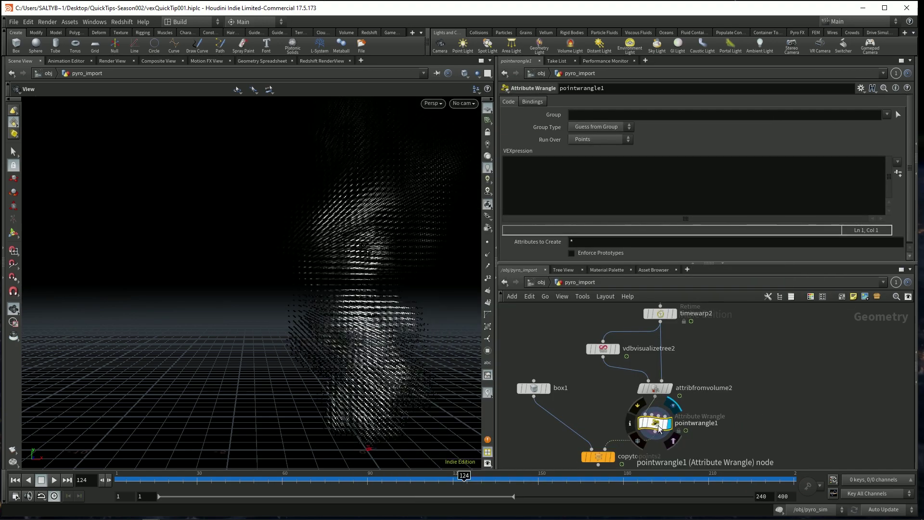
left_click(596, 189)
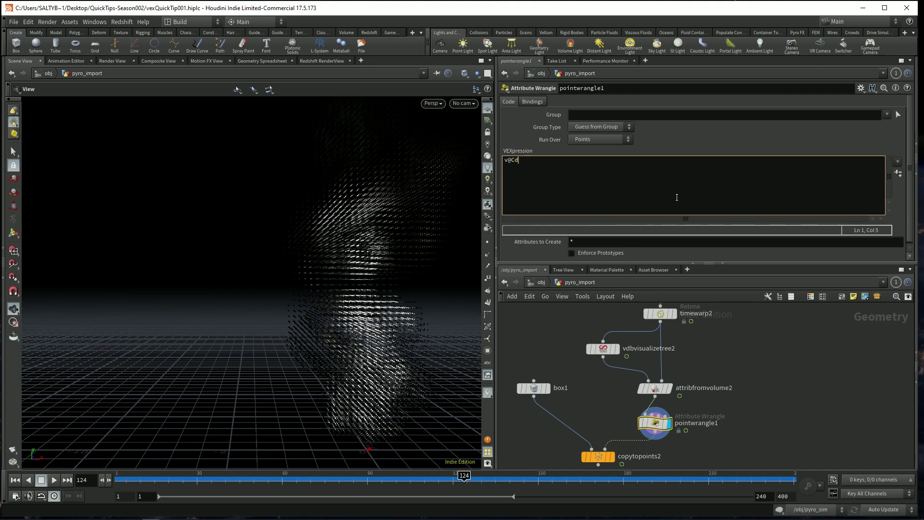
type("hramp();")
type("\"\"")
type("Color_")
type("Mult")
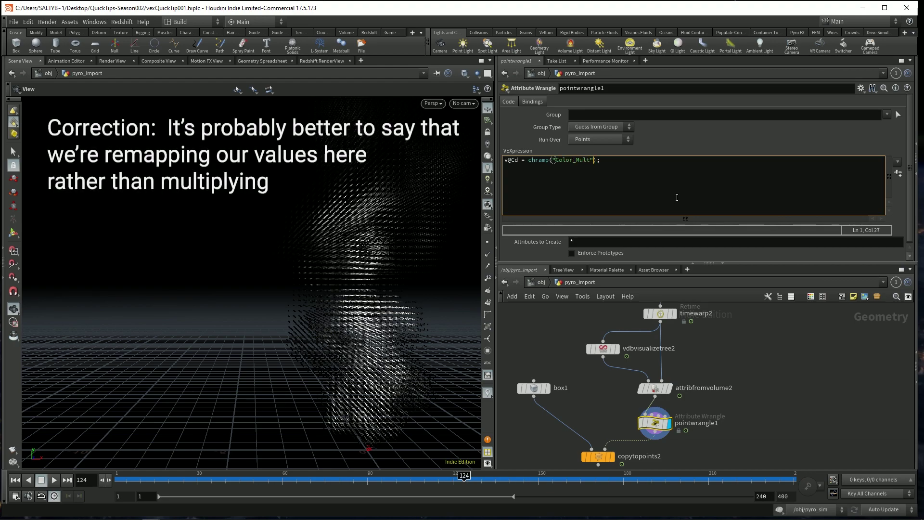
type(",")
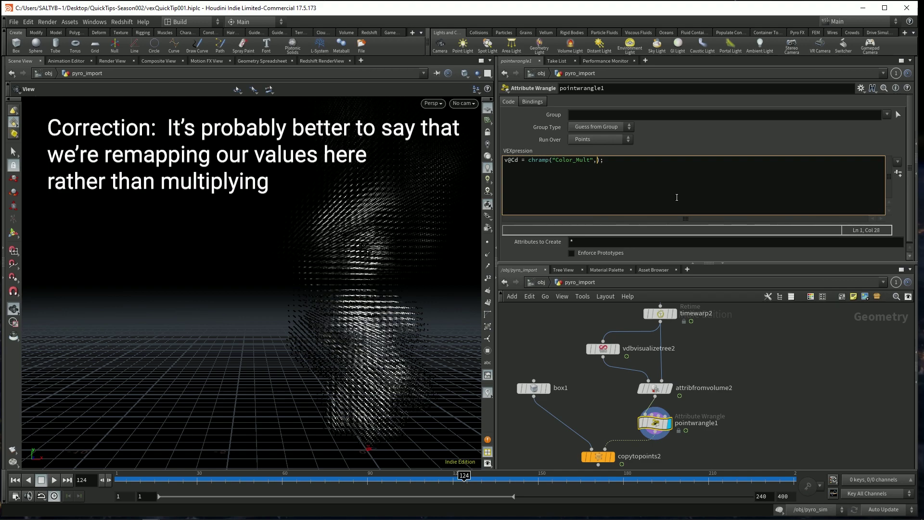
type("@CD")
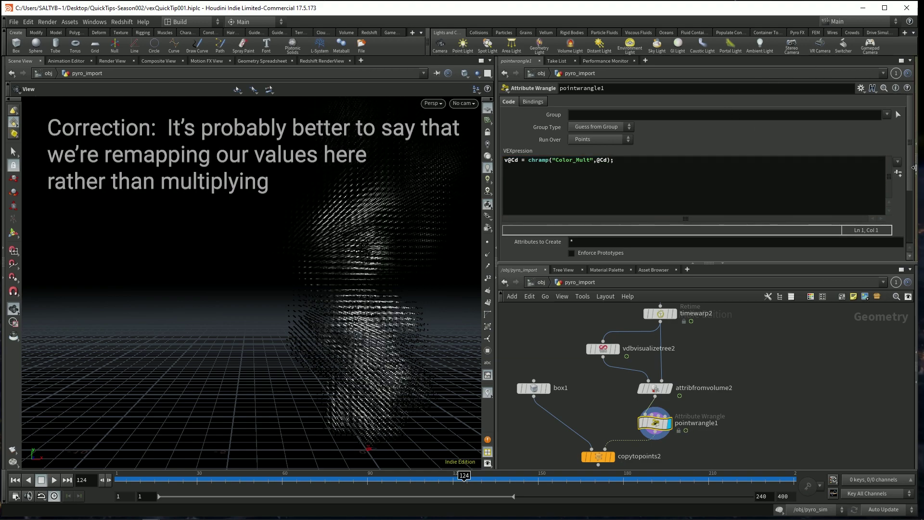
- Create the Color_Mult ramp, put a key near 0.05 at value 0.7, and use Catmull-Rom interpolation
left_click(898, 173)
scroll(717, 207, "down", 3)
mouse_move(528, 204)
left_mouse_down()
mouse_move(680, 207)
mouse_move(528, 204)
left_mouse_up()
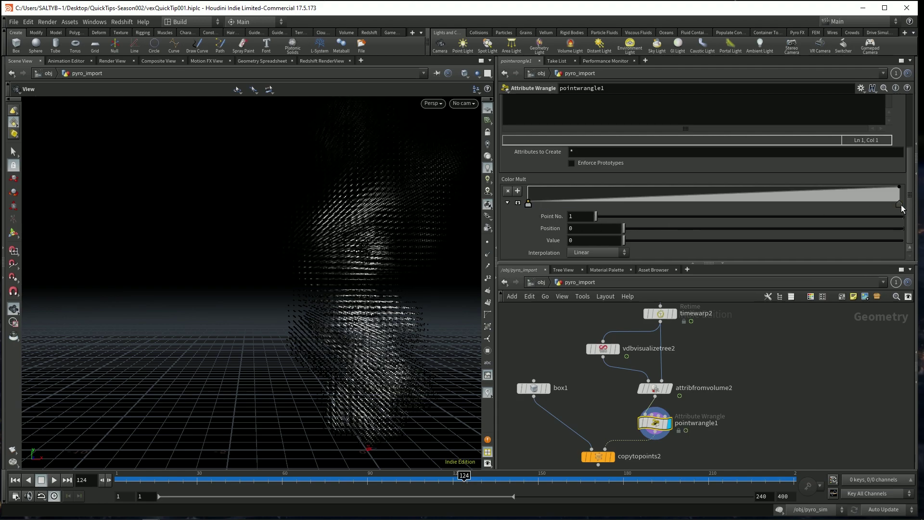
mouse_move(899, 204)
left_mouse_down()
mouse_move(531, 206)
mouse_move(903, 204)
left_mouse_up()
left_click_drag(573, 204, 546, 191)
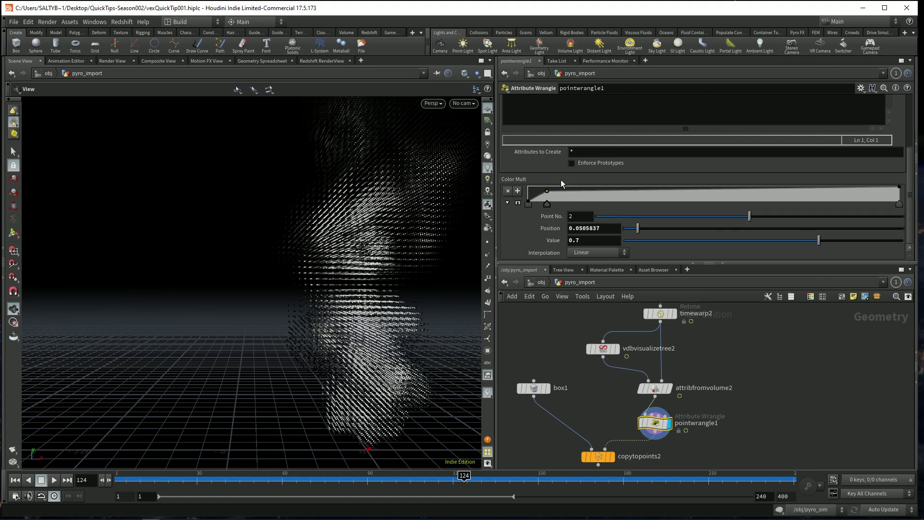
left_click(591, 252)
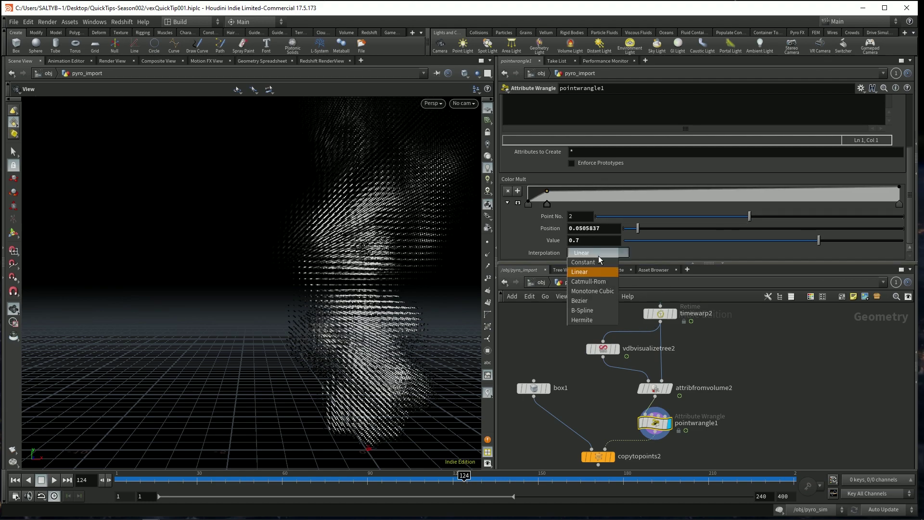
left_click(603, 282)
middle_click_drag(672, 423, 654, 388)
- Add the wrangle line f@pscale = v@Cd; to scale points by density
scroll(914, 171, "up", 5)
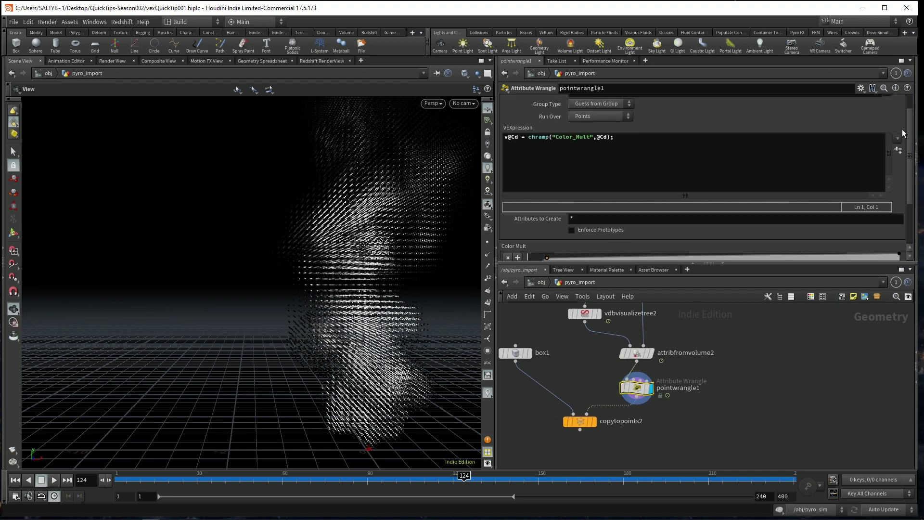
left_click(655, 160)
key("Return")
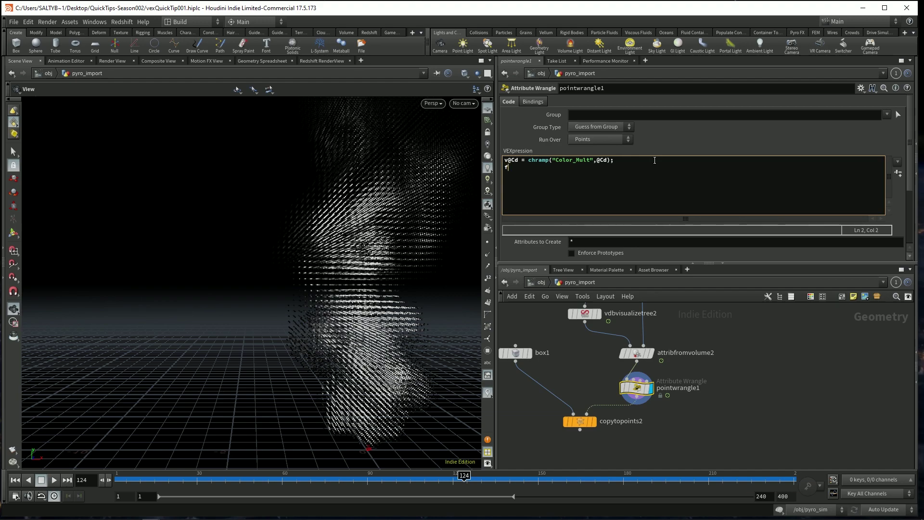
type("f@psacl")
key("BackSpace")
type("cale = @Cd;")
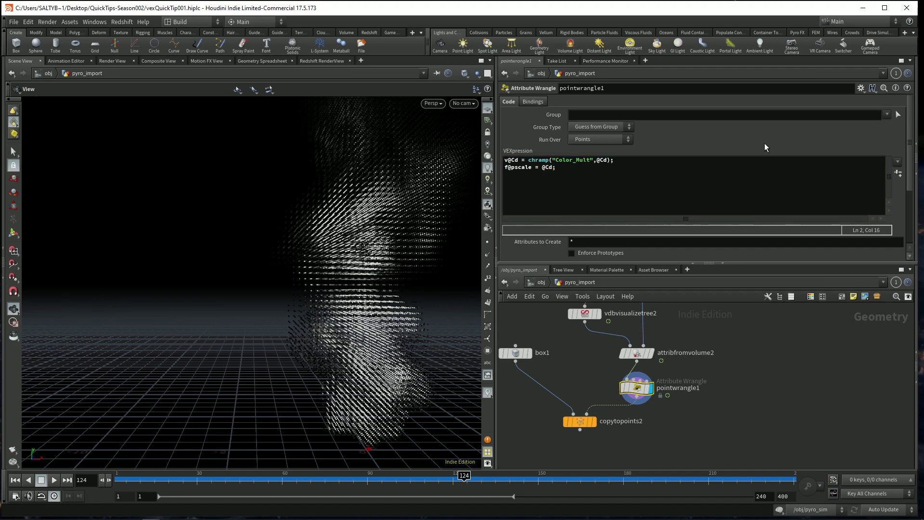
left_click(541, 168)
type("v")
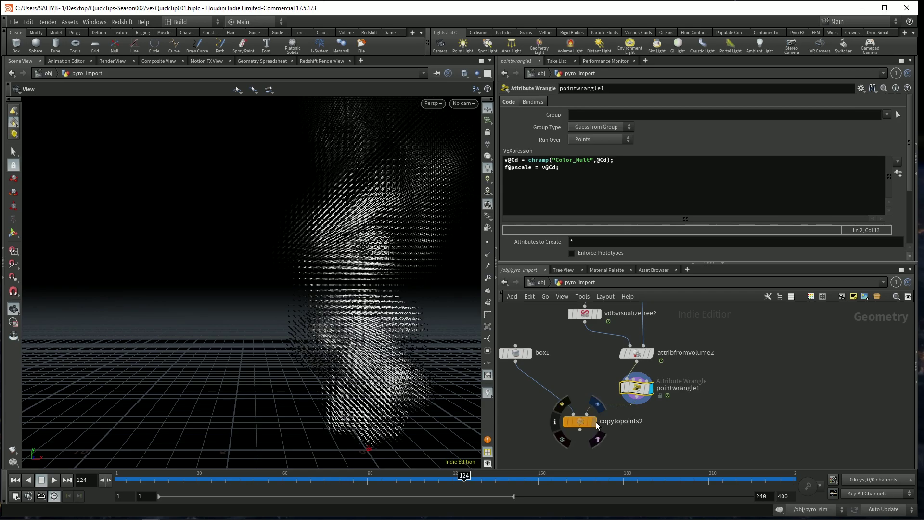
- Display copytopoints2 and view the density-scaled boxes at frame 81
left_click(594, 421)
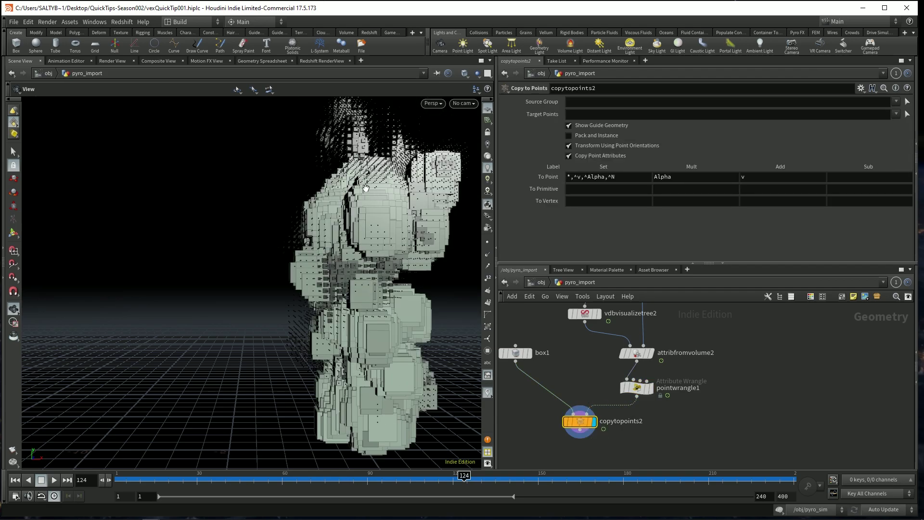
left_click_drag(355, 265, 278, 247)
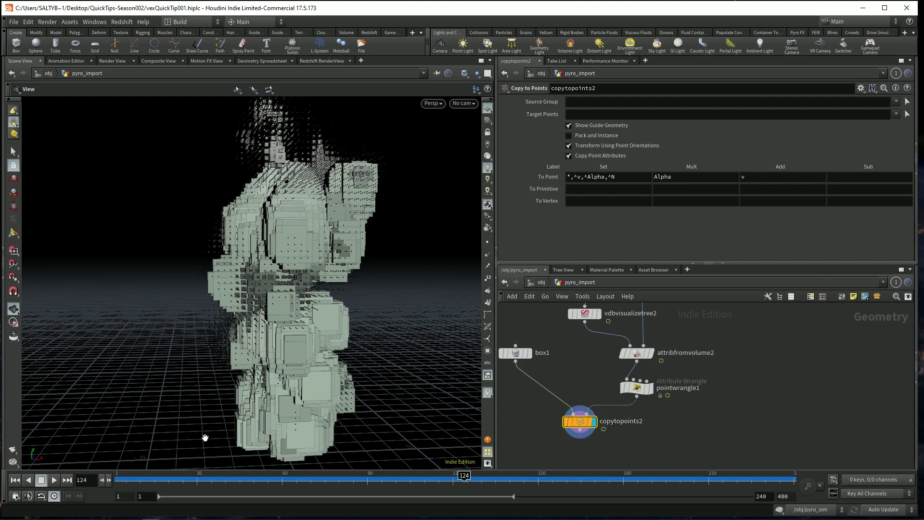
left_click_drag(220, 480, 341, 480)
left_click(643, 390)
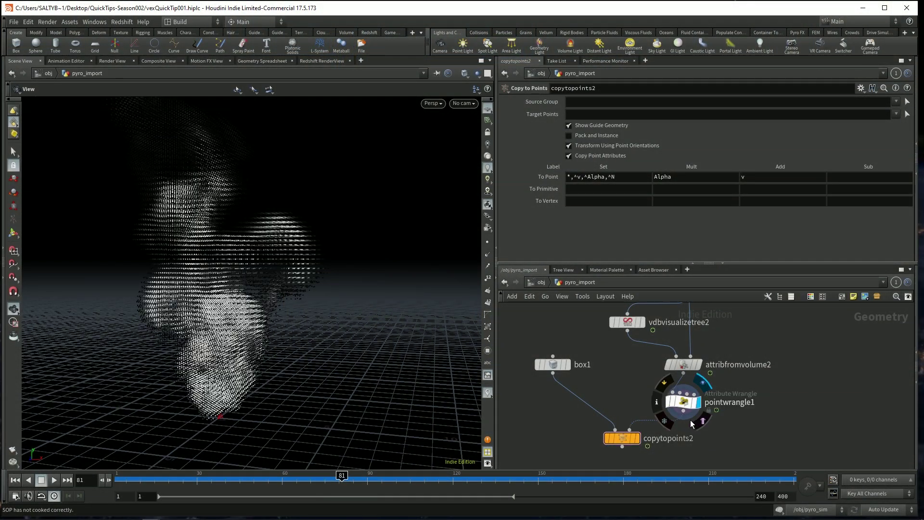
- Redisplay copytopoints2 and open pointwrangle1's code for editing
left_click(638, 439)
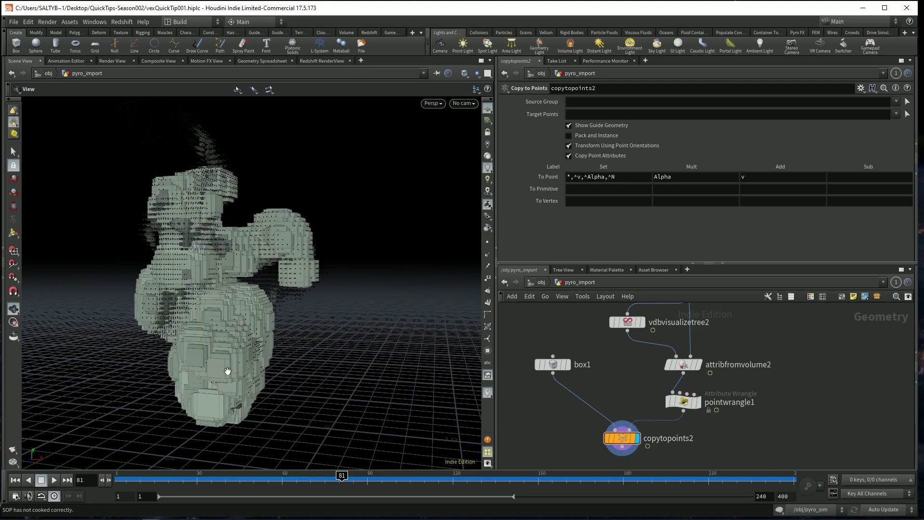
left_click(680, 401)
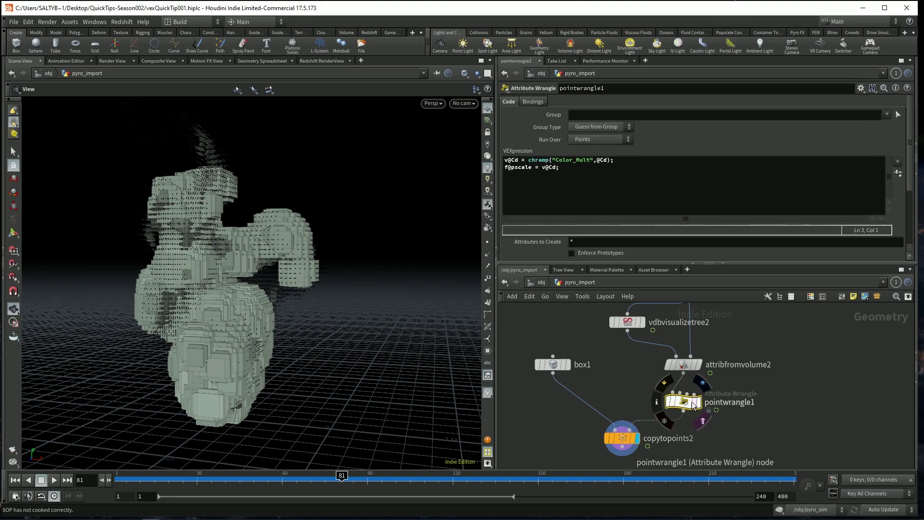
left_click(564, 194)
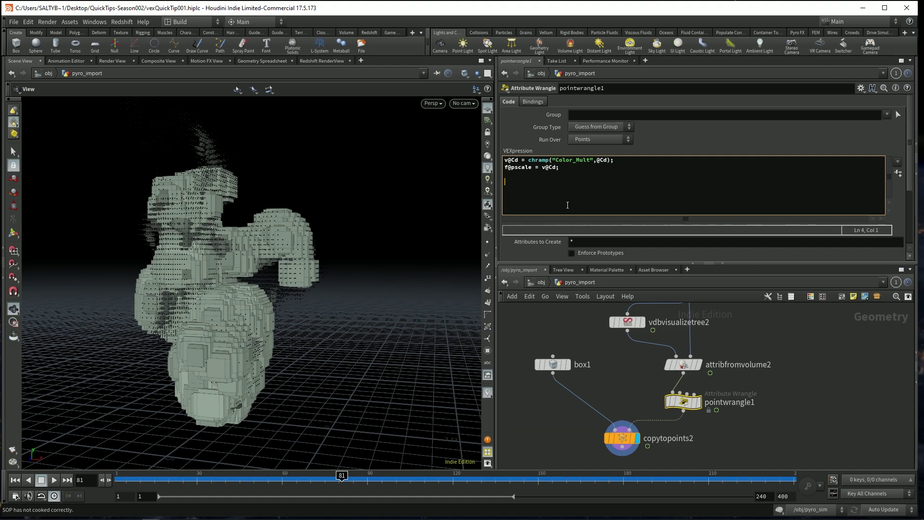
- Type a new wrangle line starting p@orient =
type("@orient")
type("=")
key("Left")
key("Left")
type("p")
key("Right")
key("Escape")
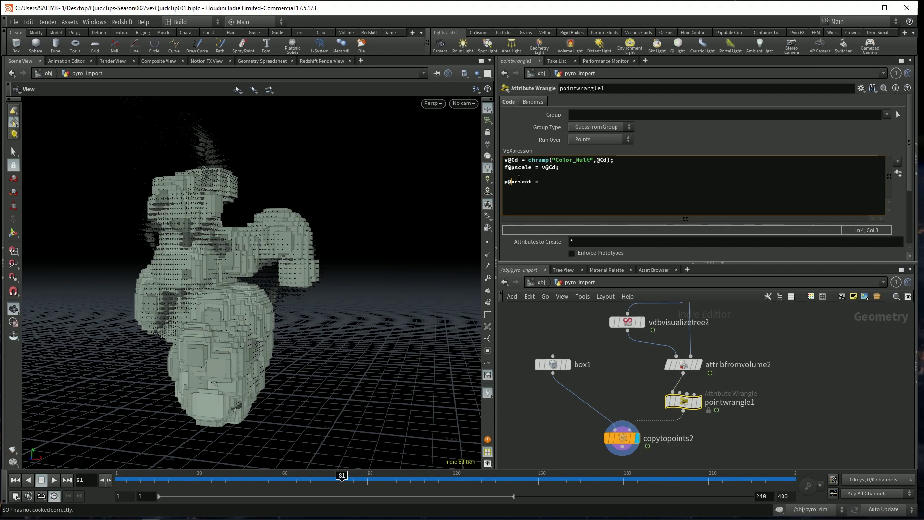
key("Right")
key("Right")
key("Right")
left_click_drag(512, 181, 528, 181)
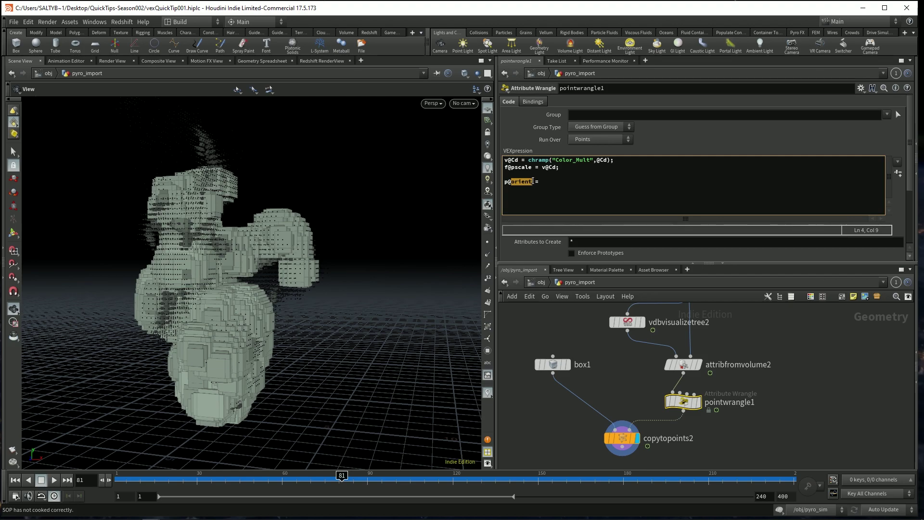
left_click(537, 181)
- Complete the orient line to p@orient = quaternion()
type("u")
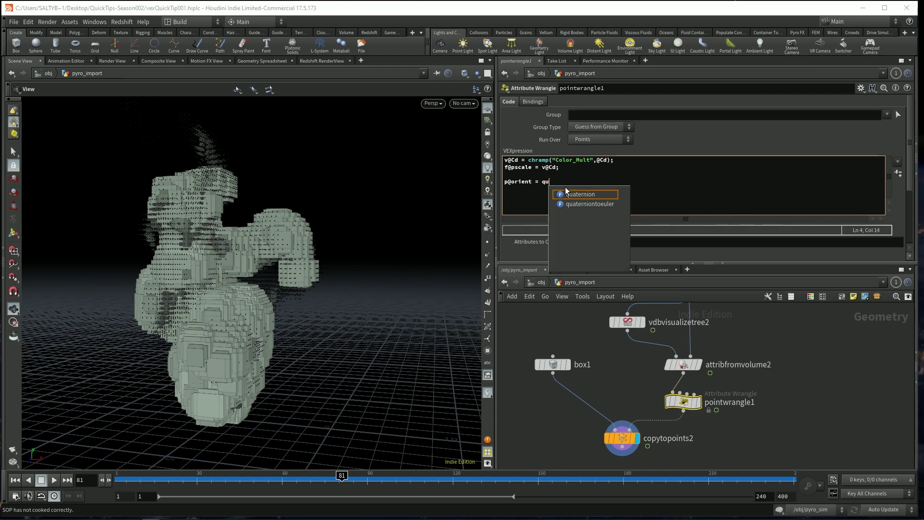
left_click(566, 193)
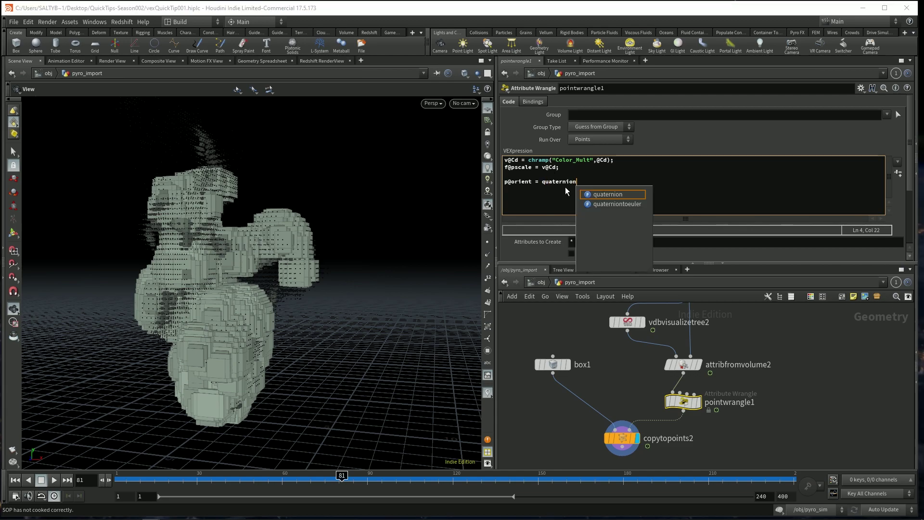
type("()")
- Open the quaternion VEX Help page and read its angle-and-axis form
left_click(567, 181)
key("F1")
key("Left")
key("Left")
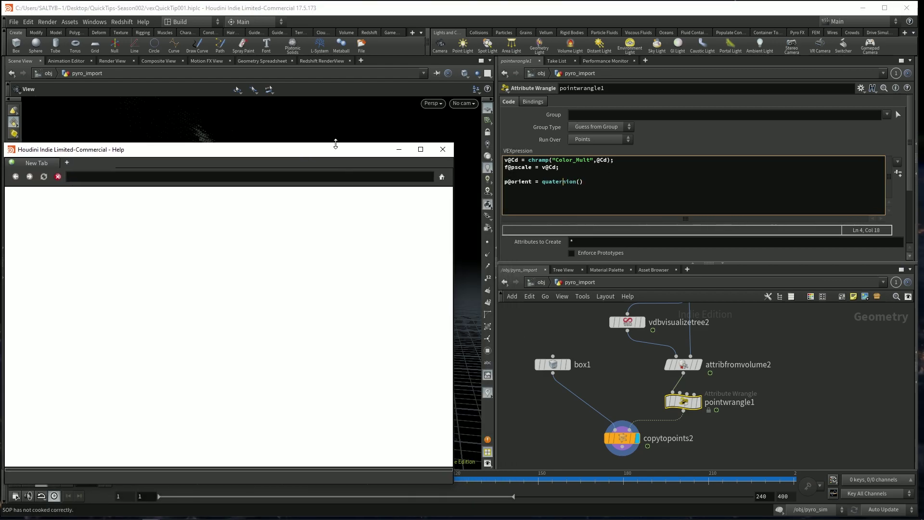
left_click_drag(250, 155, 267, 150)
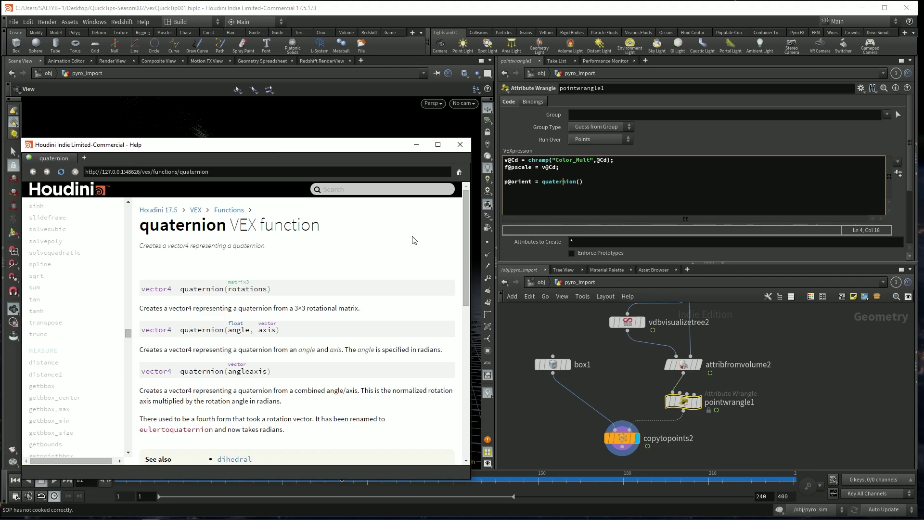
scroll(463, 235, "down", 1)
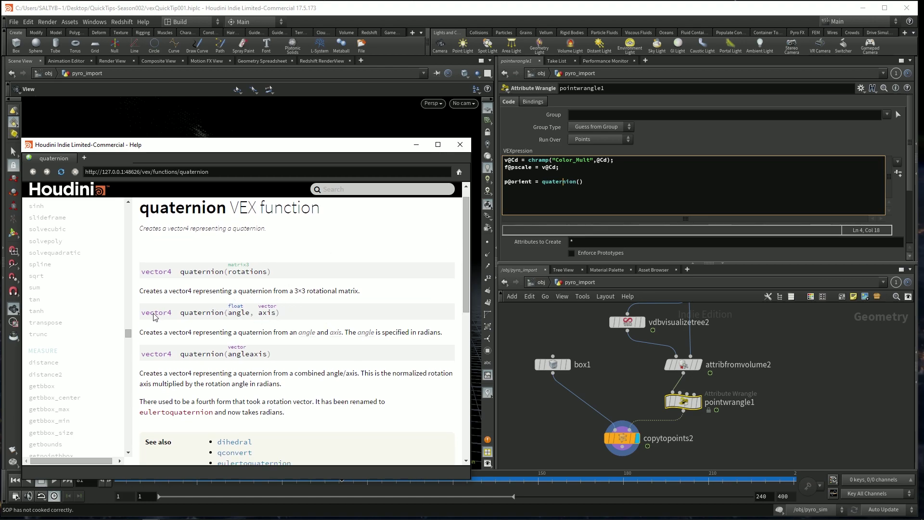
left_click_drag(145, 317, 287, 316)
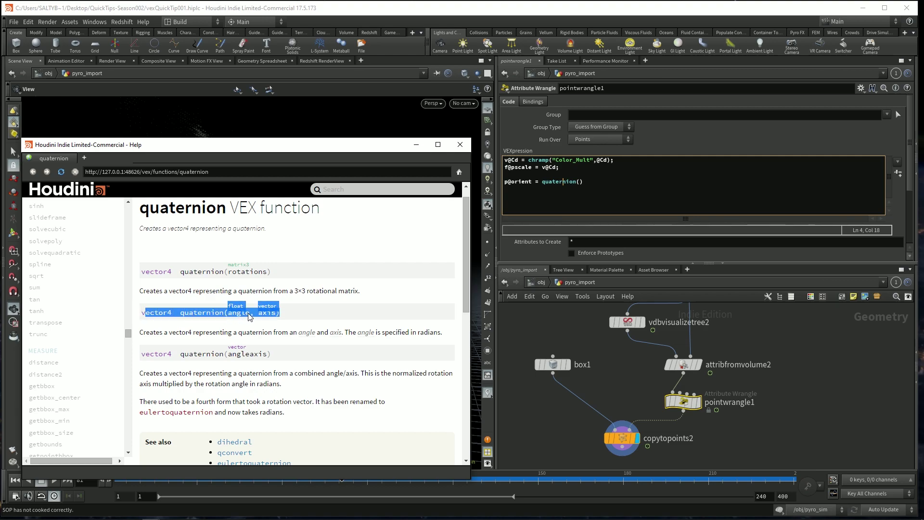
left_click(210, 313)
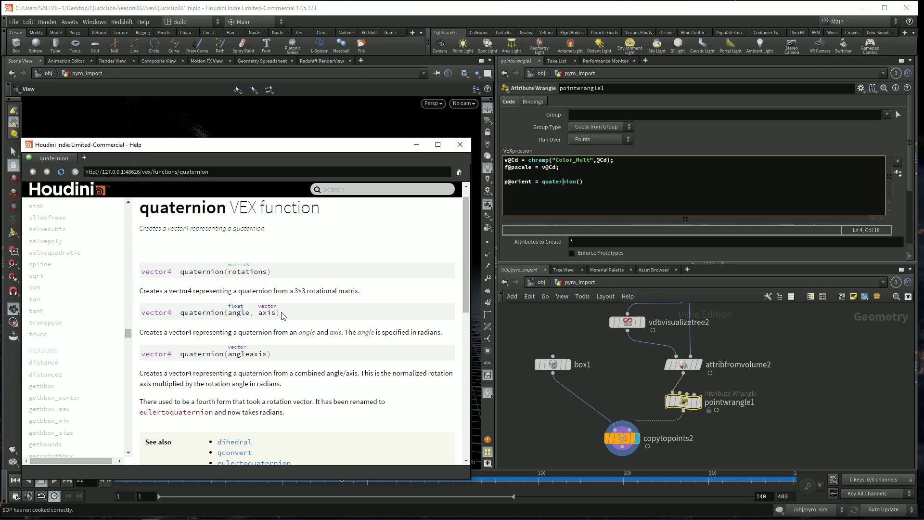
left_click(581, 189)
- Complete the orient line as quaternion(chf("rotation"),{0,1,0}); and close the Help window
type("\"")
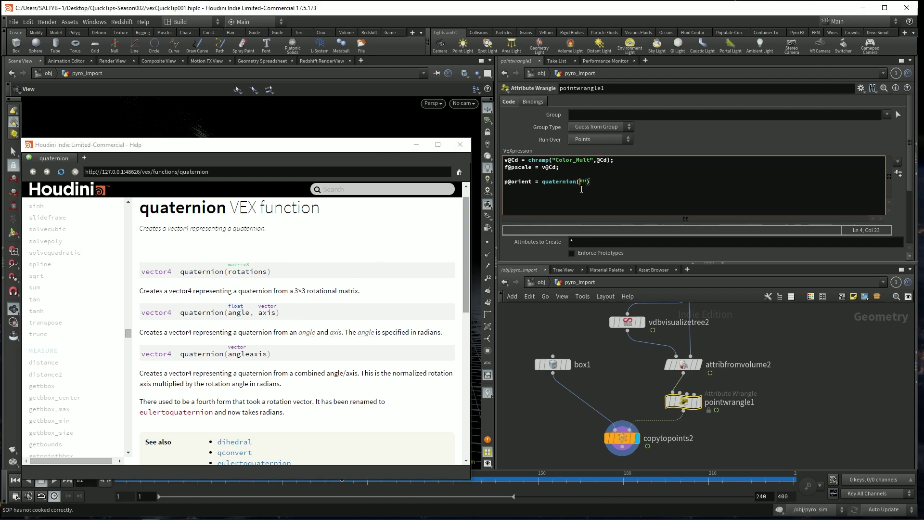
type("chf")
key("Right")
type("rotation")
type("(")
key("Right")
type("),")
type("{0,1,0")
key("Right")
type(";")
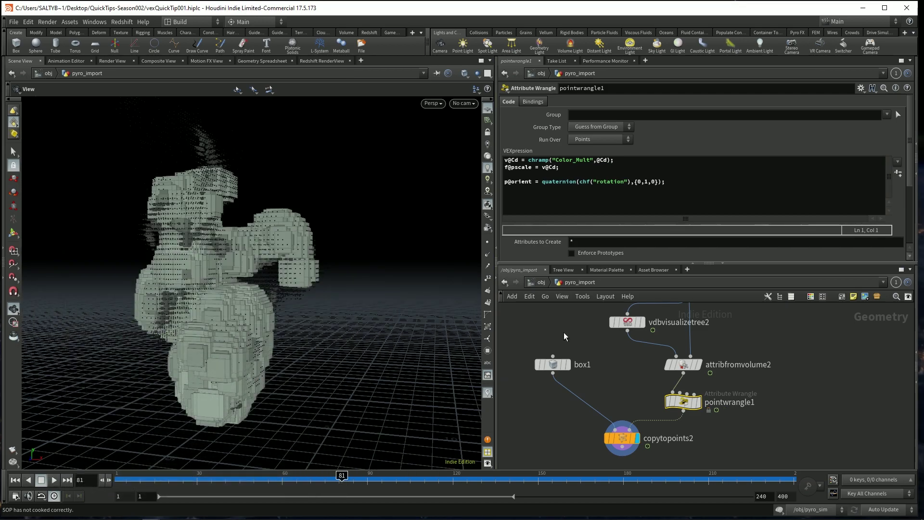
left_click(416, 145)
- Create the wrangle's Color Mult ramp and Rotation spare parameters, and set Rotation to 58
left_click(692, 321)
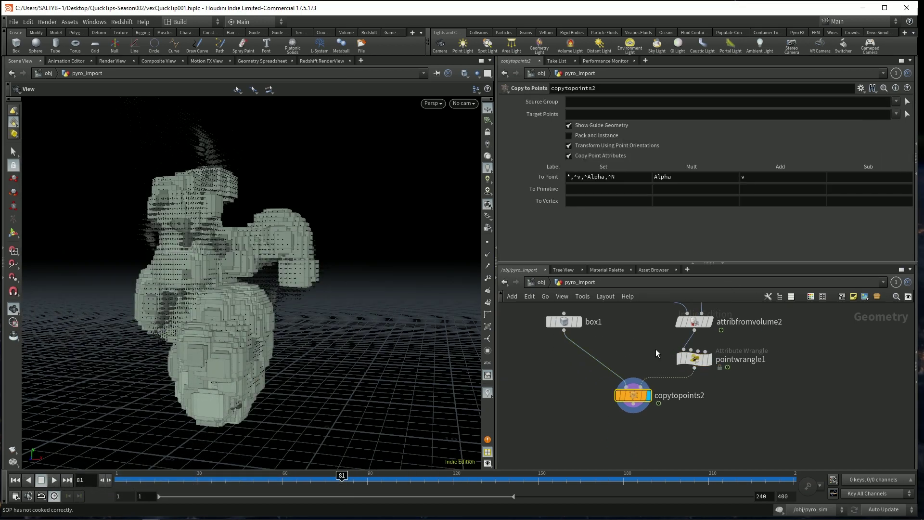
left_click(691, 358)
left_click(898, 173)
scroll(904, 202, "down", 3)
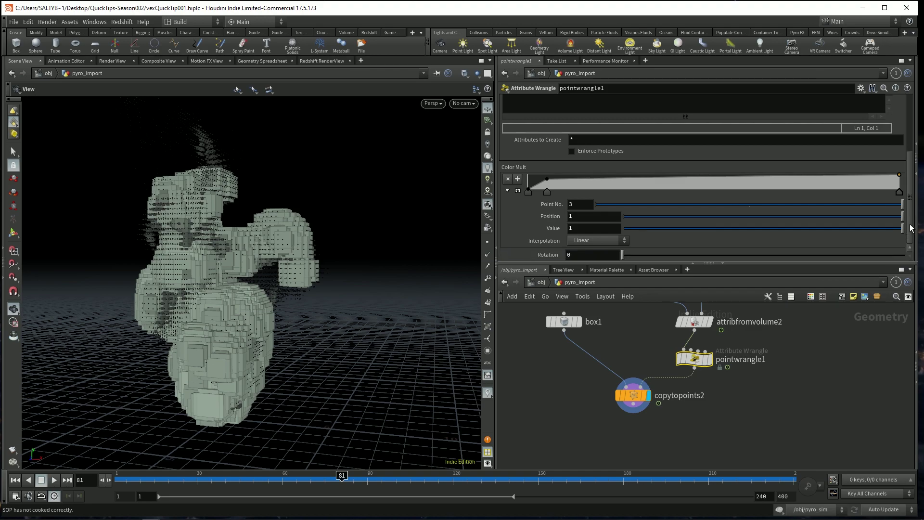
middle_click(547, 236)
middle_click_drag(546, 236, 781, 223)
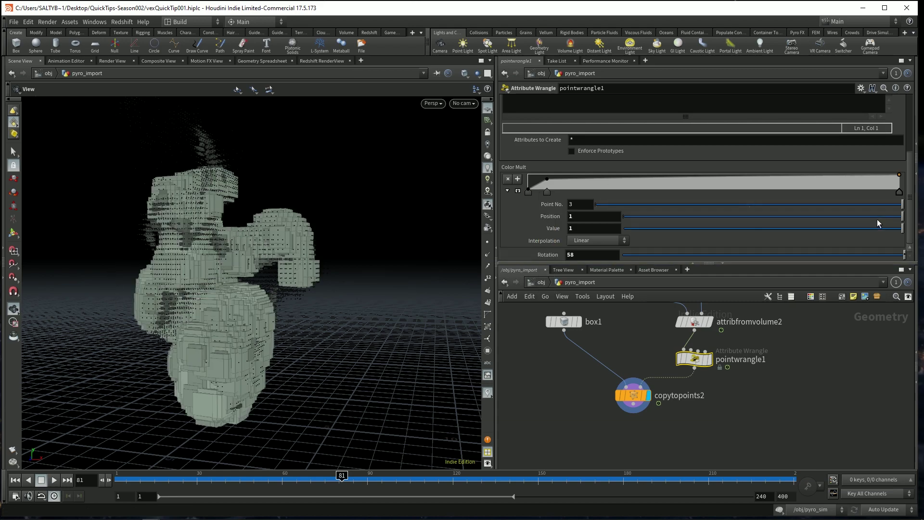
- Add the missing closing parenthesis after chf("rotation") on the orient line
left_click(915, 195)
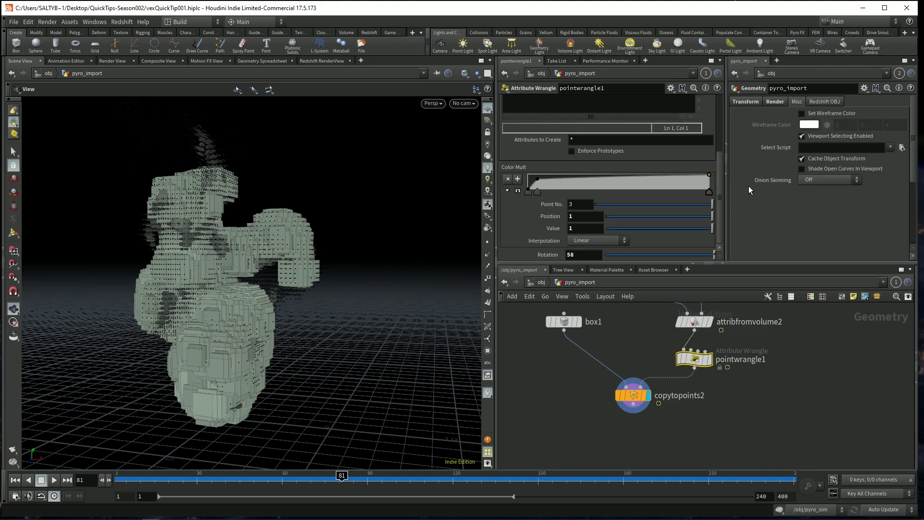
left_click(726, 169)
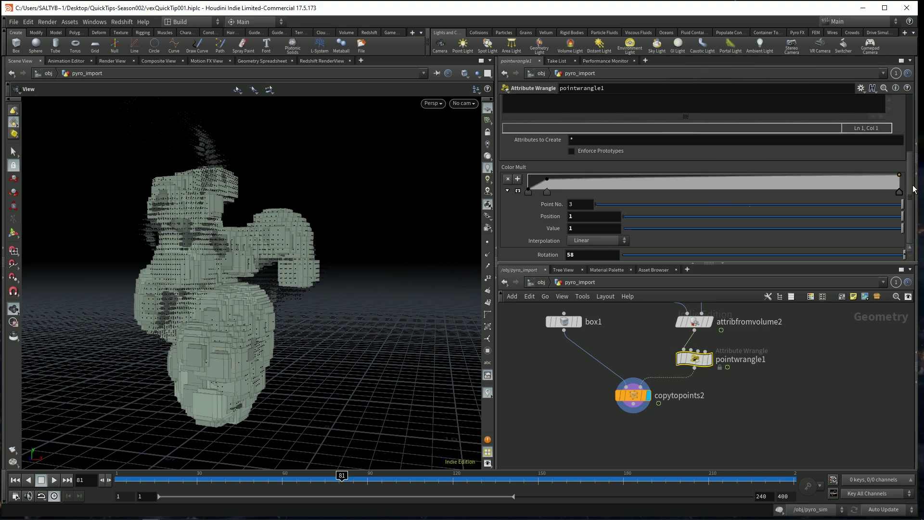
scroll(572, 169, "up", 3)
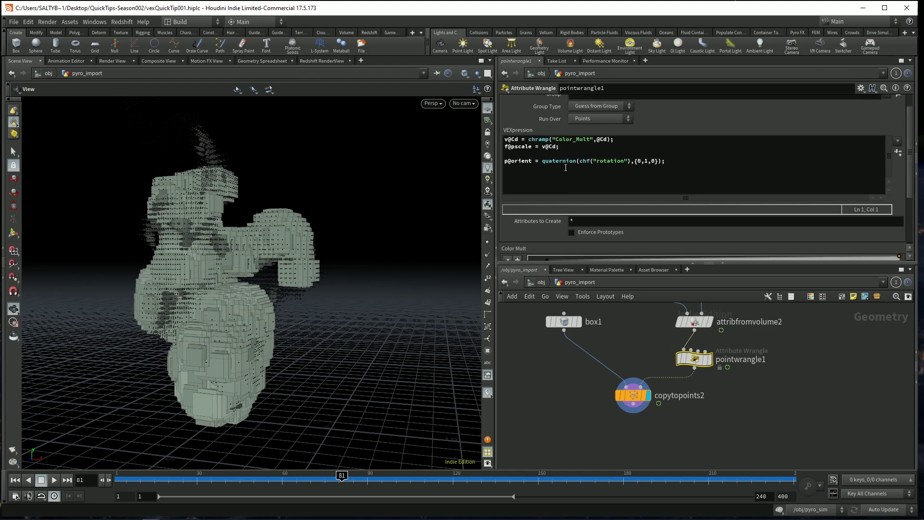
left_click(583, 164)
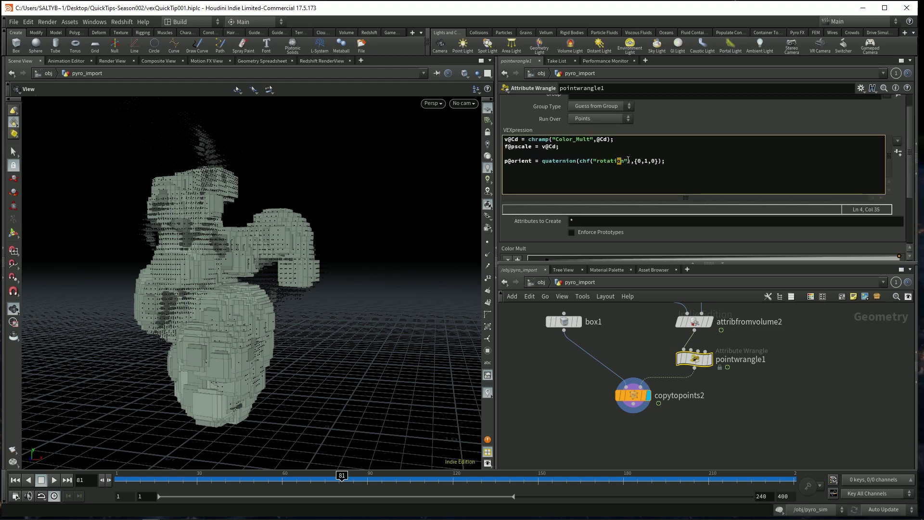
left_click(629, 162)
type(")")
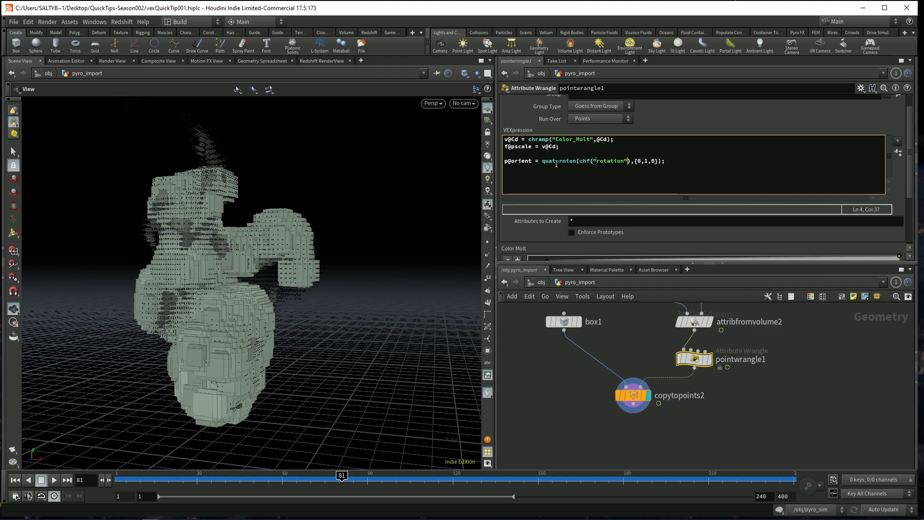
left_click(581, 161)
- Wrap chf("rotation") in radians() inside the orient quaternion call
type("radians(")
key("Right")
key("Right")
key("Right")
key("Right")
key("Right")
key("Right")
key("Right")
key("Right")
key("Right")
key("Right")
key("Right")
key("Right")
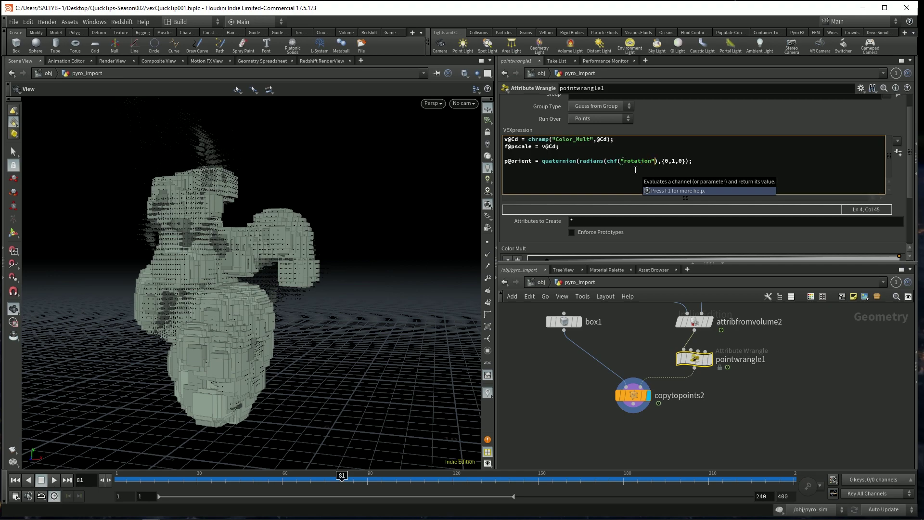
type(")")
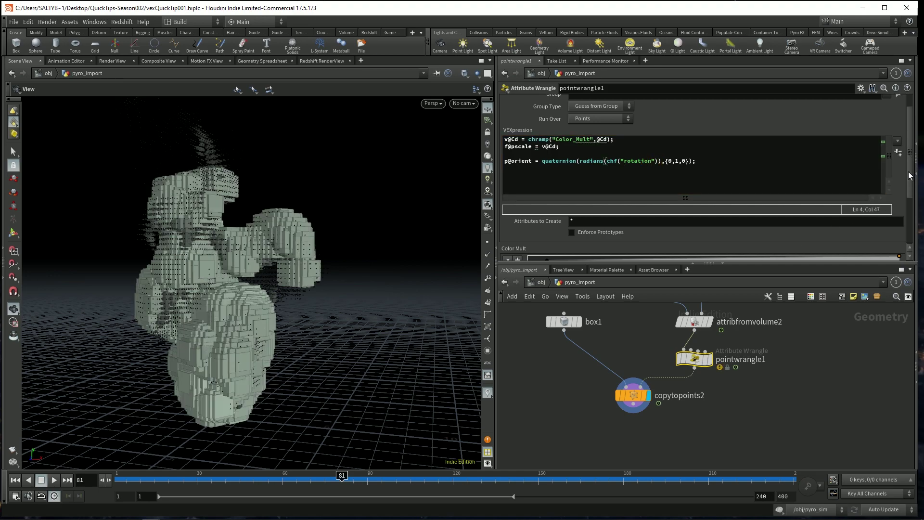
- Raise the Rotation value with the ladder so the boxes visibly turn
scroll(911, 175, "down", 1)
scroll(911, 176, "down", 3)
middle_click_drag(532, 249, 688, 207)
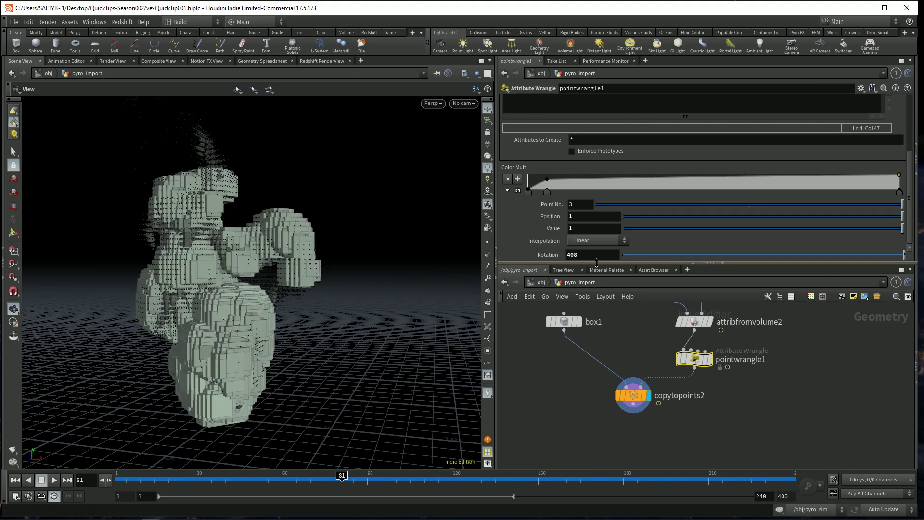
- Drive the Rotation parameter with the expression $T*5
left_click(544, 255)
type("$T")
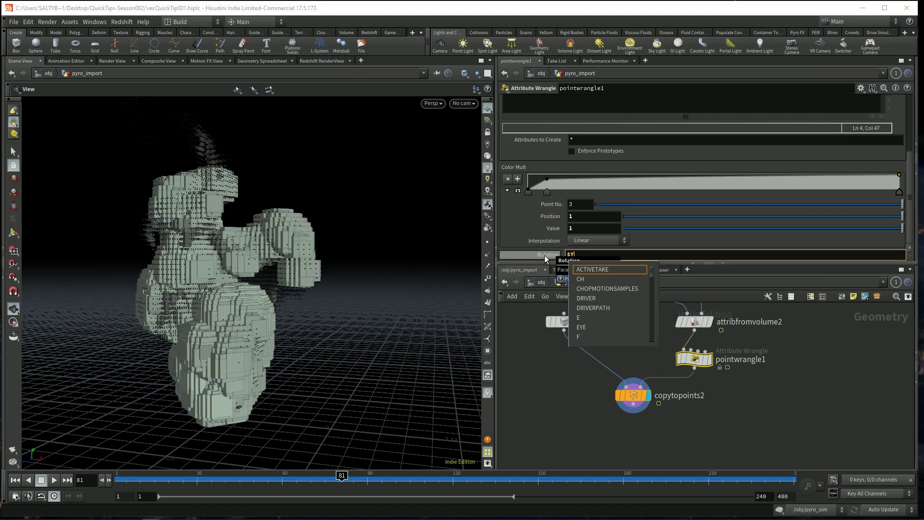
key("Return")
left_click_drag(250, 476, 478, 477)
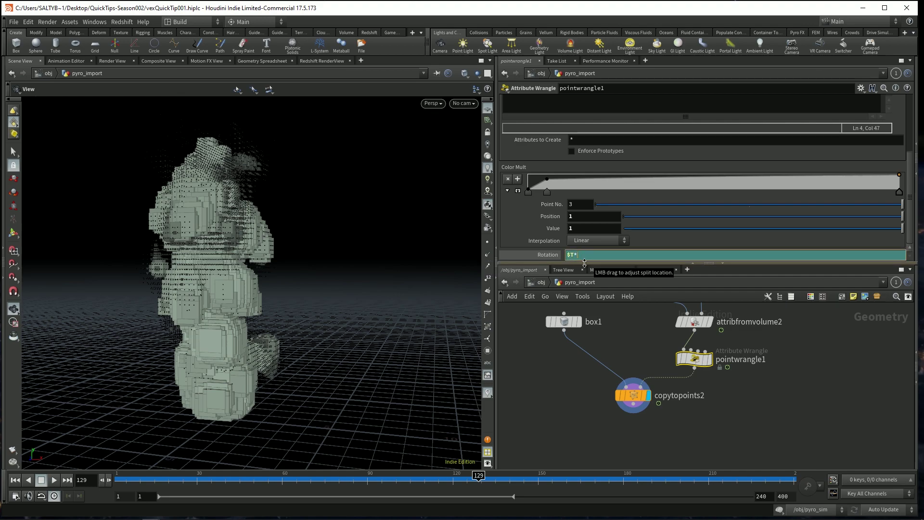
type("5")
key("Return")
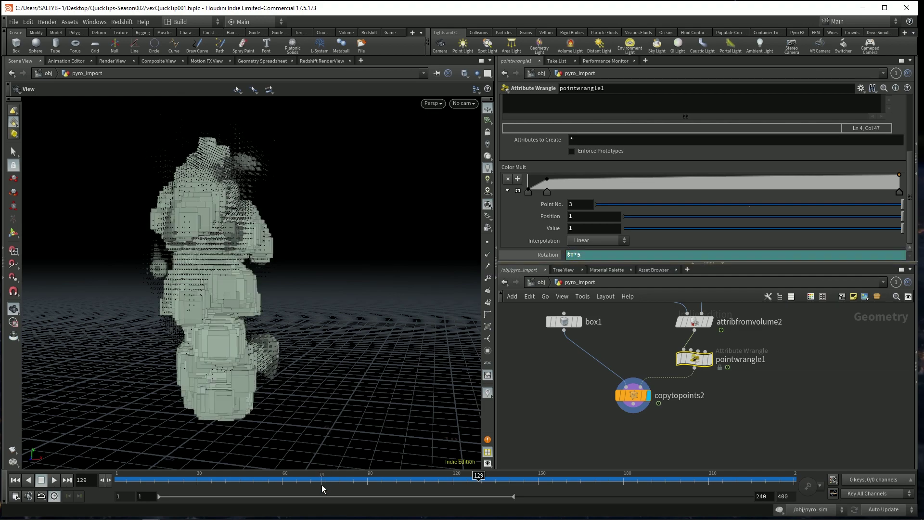
- Scrub the timeline from frame 75 to check the boxes' rotation speed
left_click(326, 478)
left_click_drag(359, 482, 601, 477)
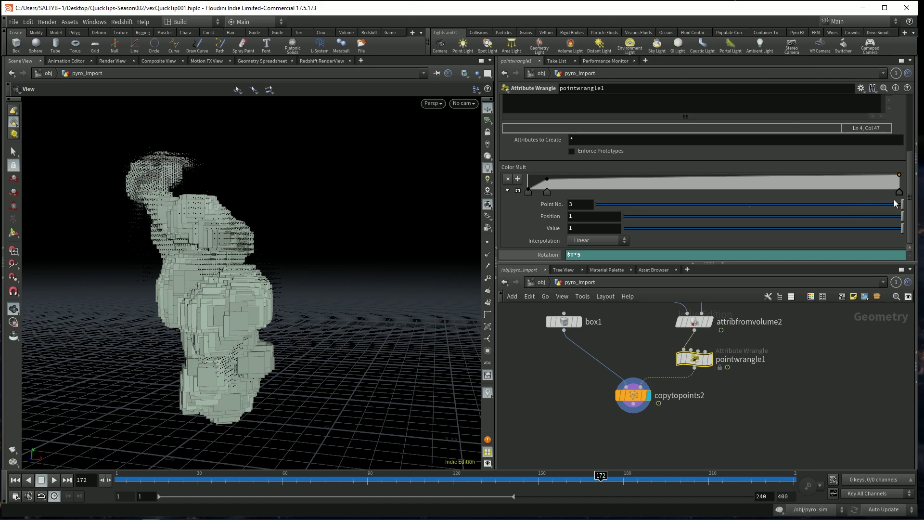
scroll(578, 154, "up", 4)
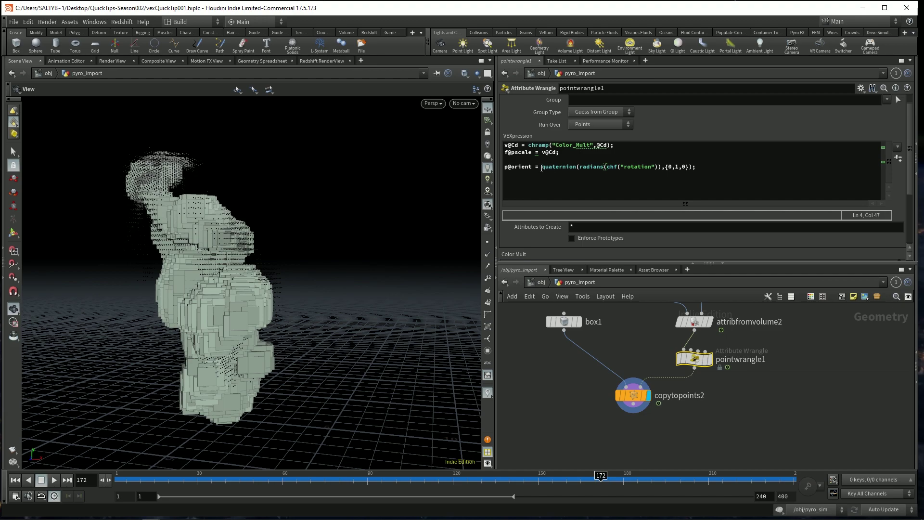
left_click(542, 168)
key("Home")
key("Return")
key("Return")
key("Up")
key("Up")
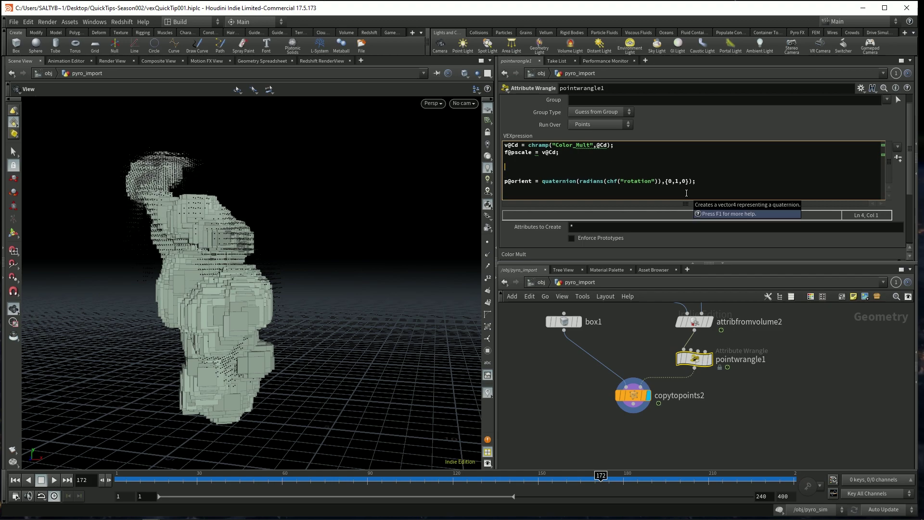
type("vector")
key("BackSpace")
key("BackSpace")
key("BackSpace")
key("BackSpace")
key("BackSpace")
key("BackSpace")
key("BackSpace")
type("float rotR")
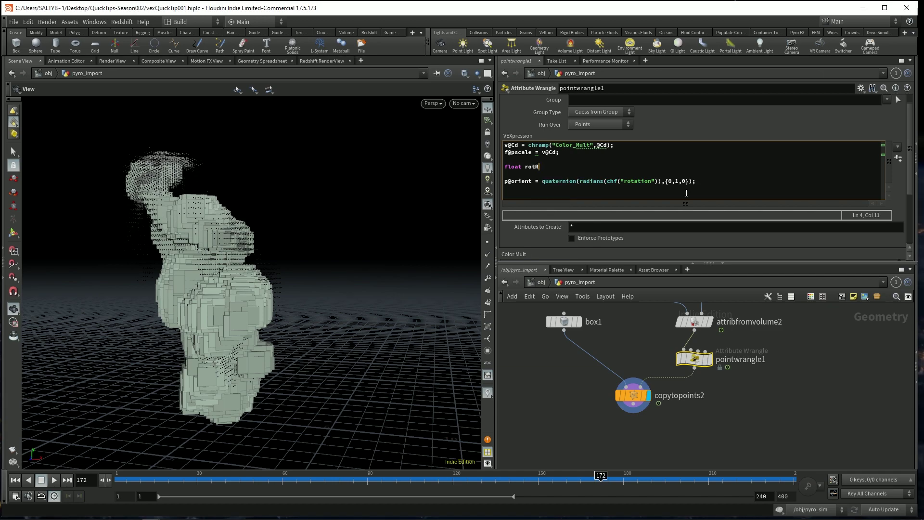
key("BackSpace")
type("Mult = @Cd;")
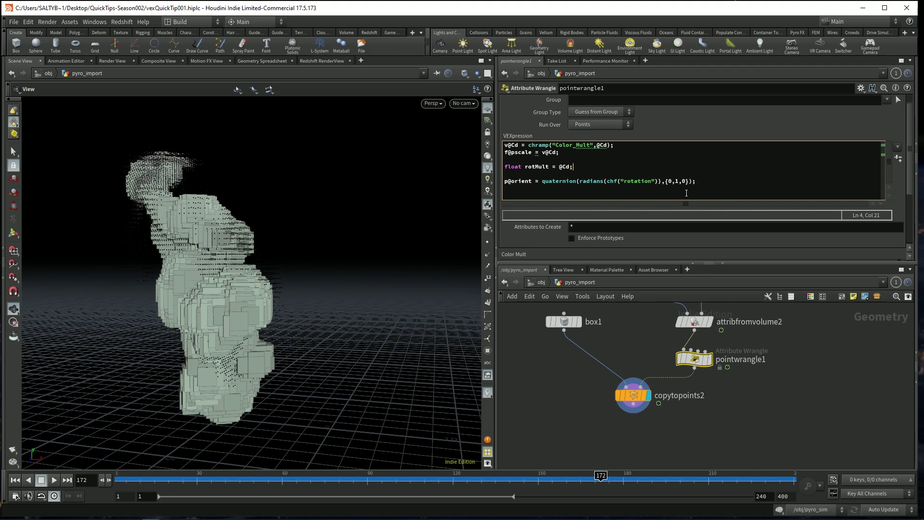
key("Left")
type("* 4")
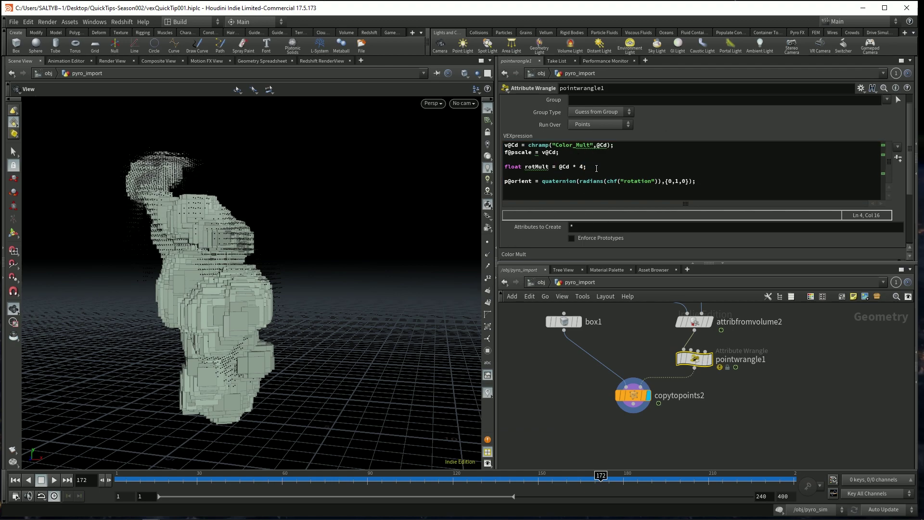
left_click(659, 182)
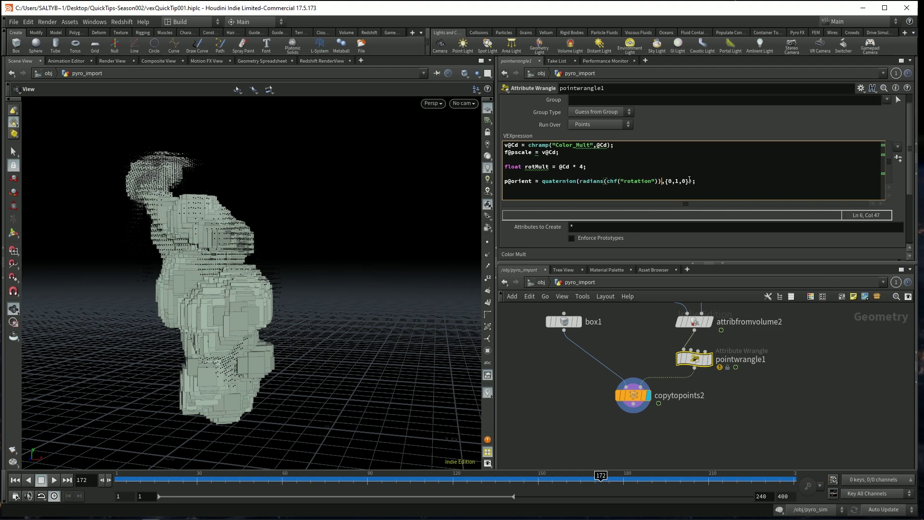
type("*rotMult")
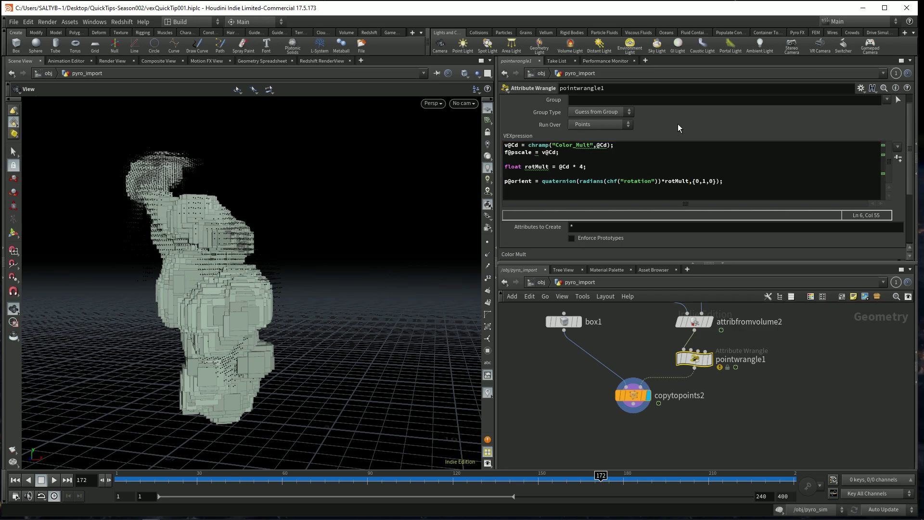
- Set the viewport to look through cam1 and rewind to an early frame
left_click_drag(242, 339, 289, 289)
left_click(463, 103)
left_click(479, 159)
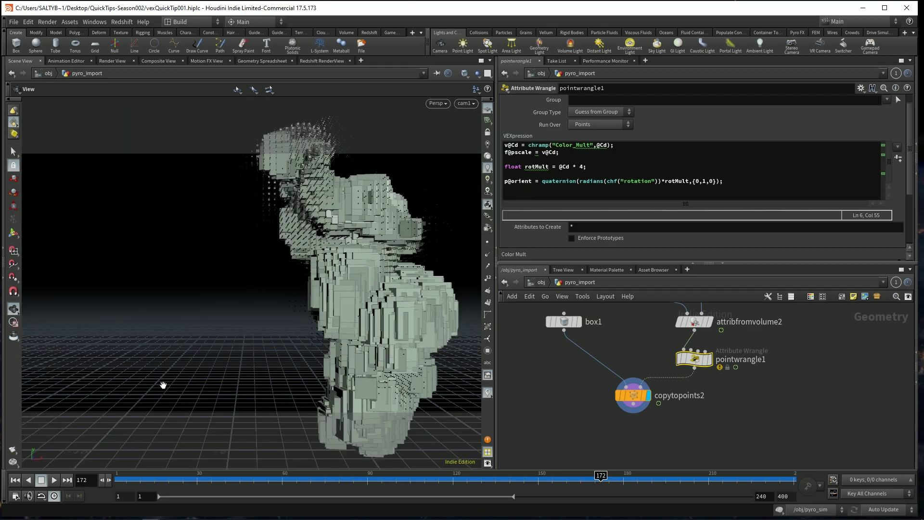
left_click_drag(144, 479, 342, 479)
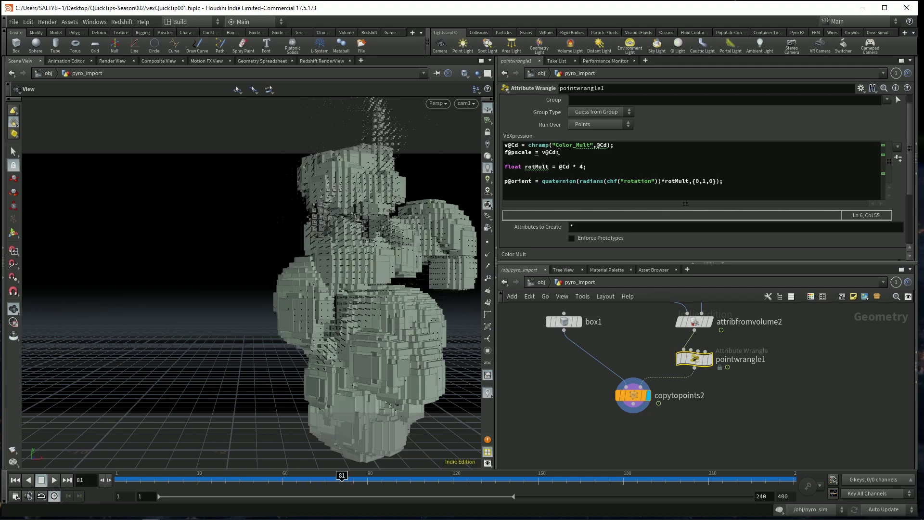
- Change the pscale line to f@pscale = v@Cd * .5; and view frame 35
left_click(558, 151)
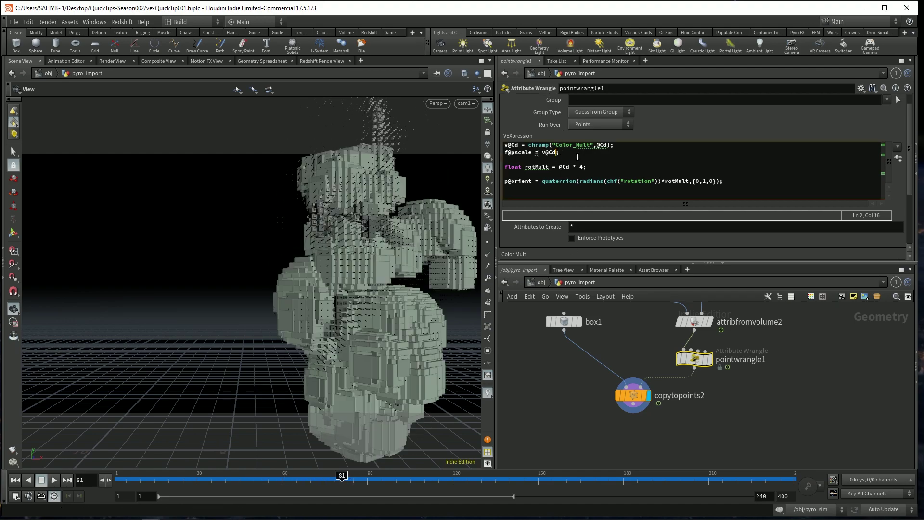
type("* .3")
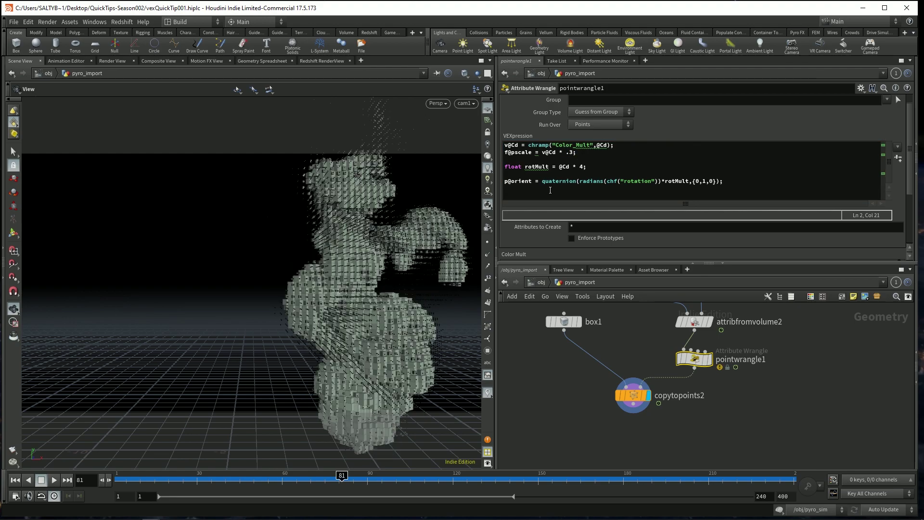
left_click(570, 152)
key("Delete")
type("5")
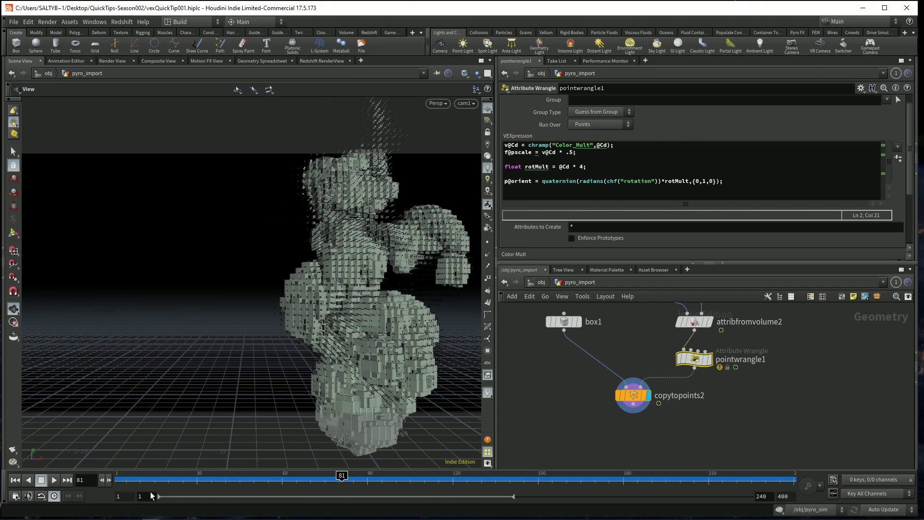
left_click_drag(138, 477, 208, 476)
- Append a Delete node (delete2) below copytopoints2 and scrub the animation to frame 136
left_click(633, 395)
key("Tab")
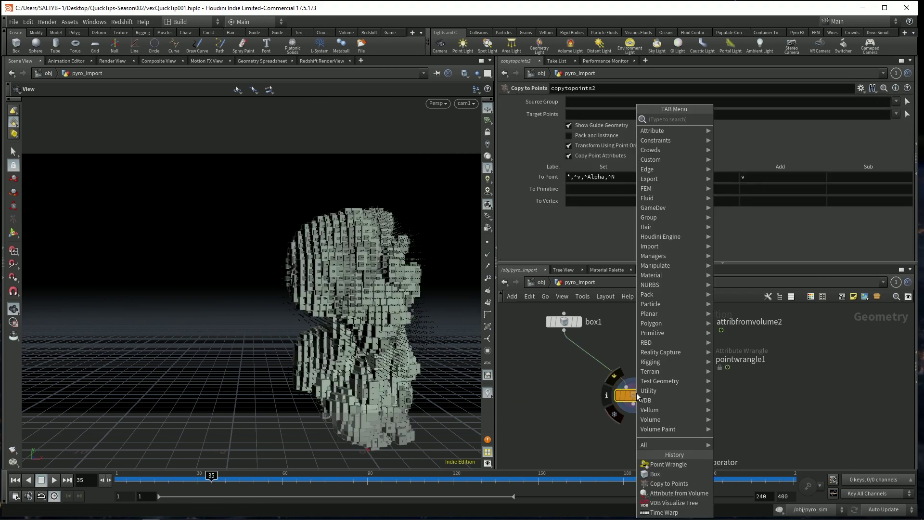
type("dele")
key("Return")
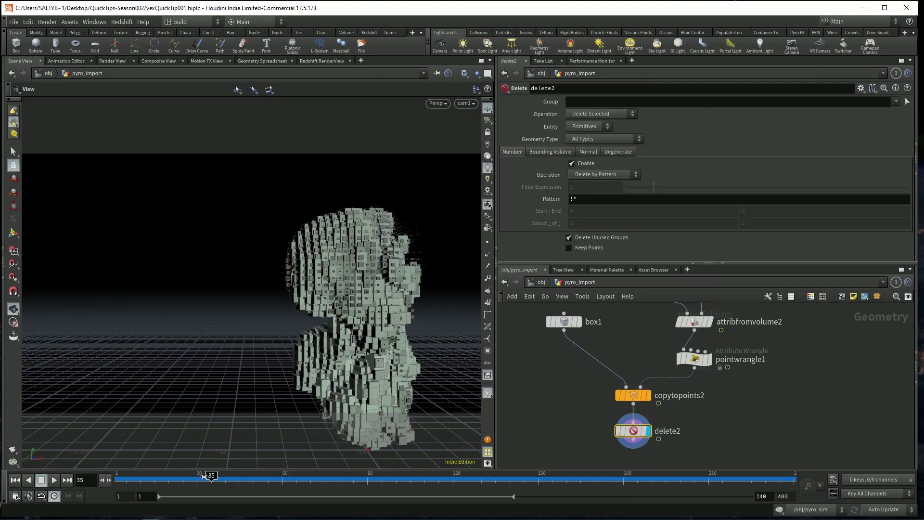
left_click_drag(211, 477, 410, 477)
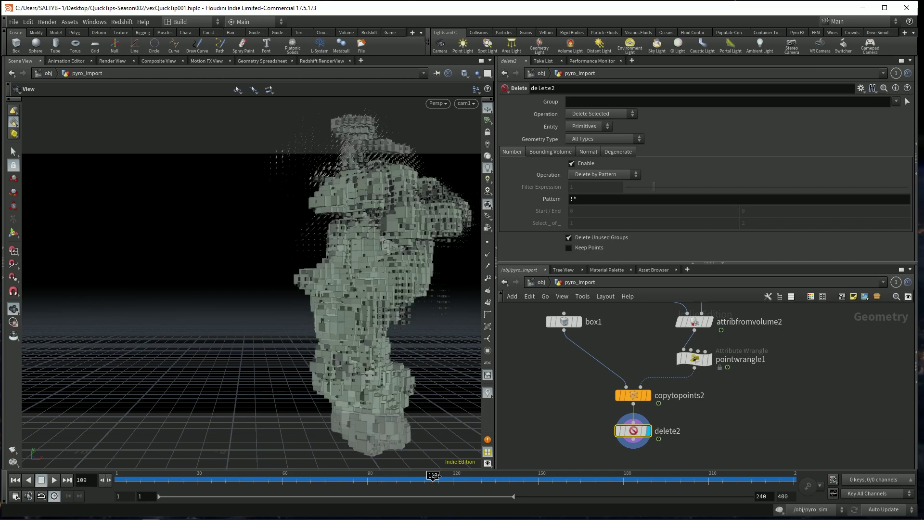
left_click_drag(435, 475, 503, 476)
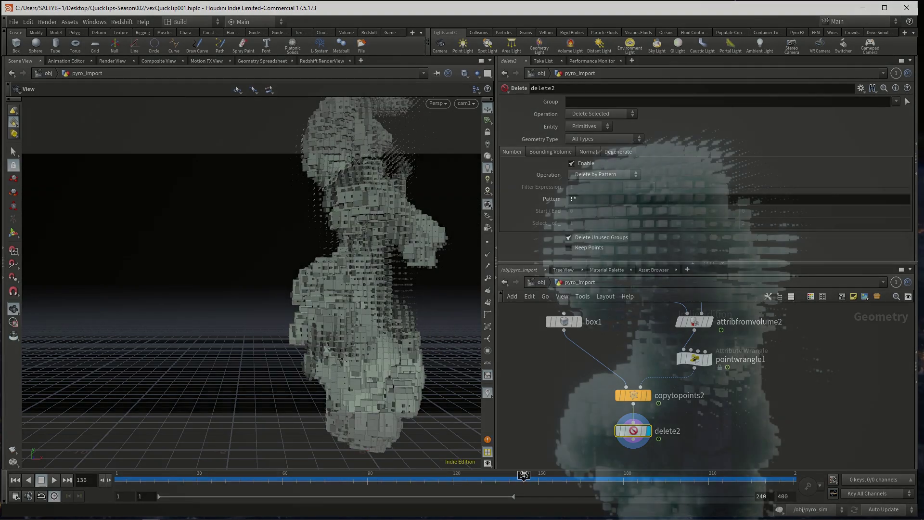